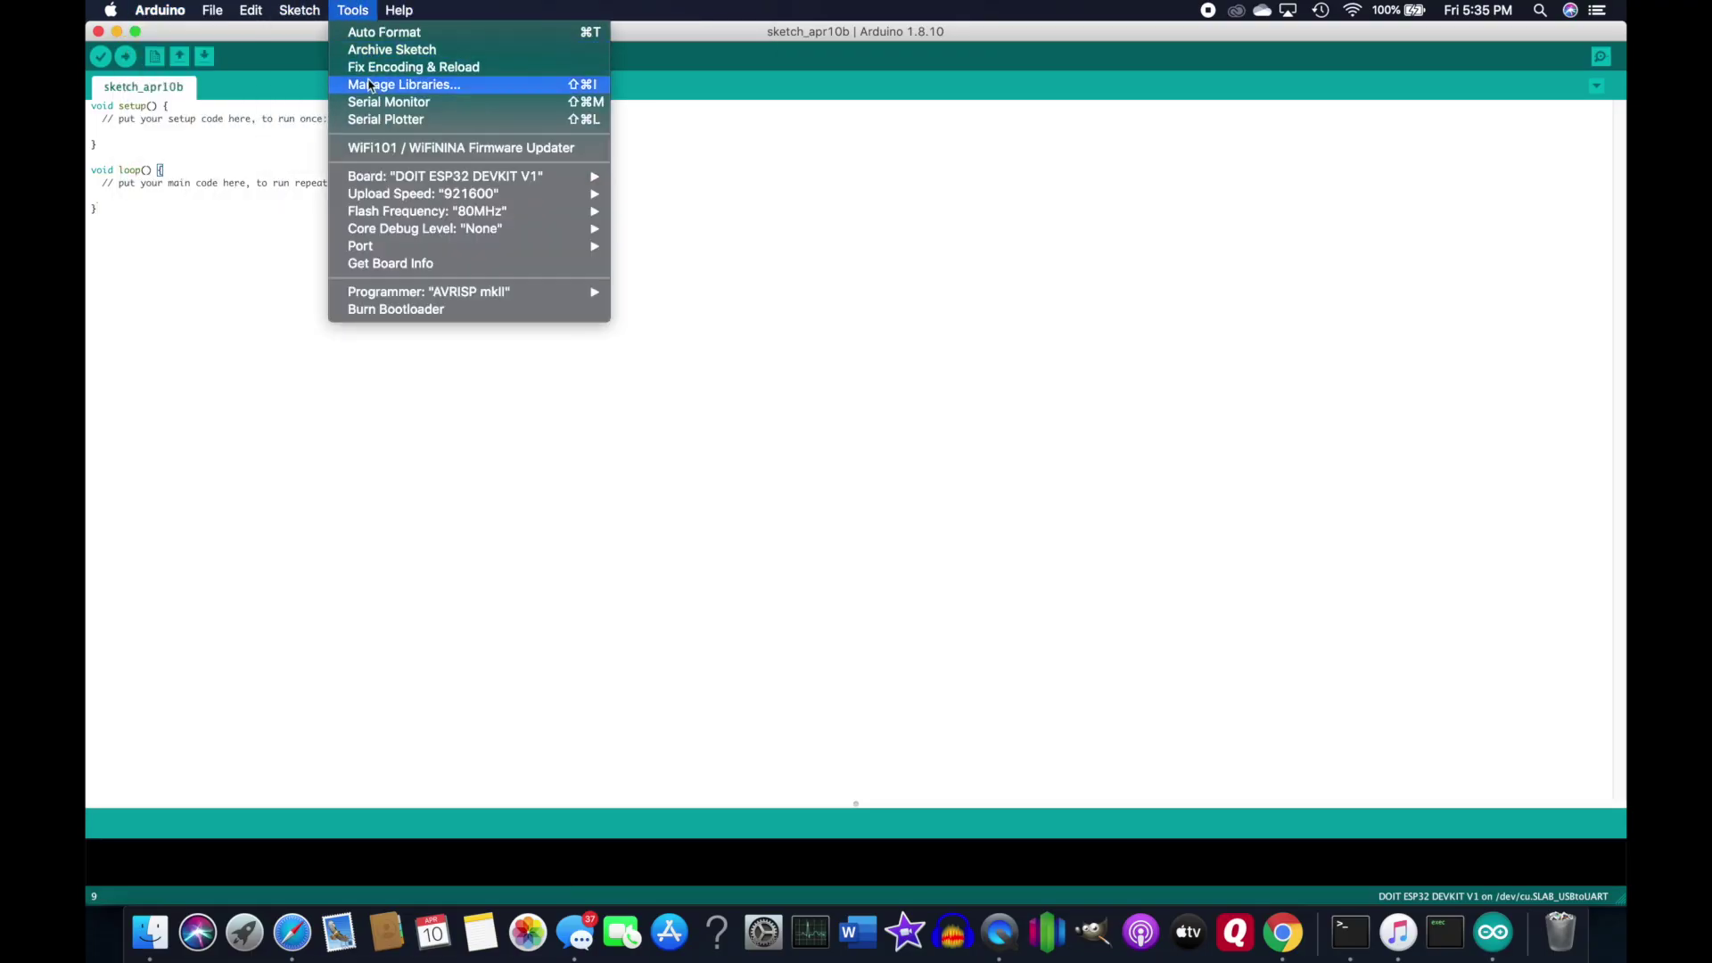
# - Install Adafruit's DHT sensor library 1.3.8 with all its missing dependencies
pyautogui.click(370, 86)
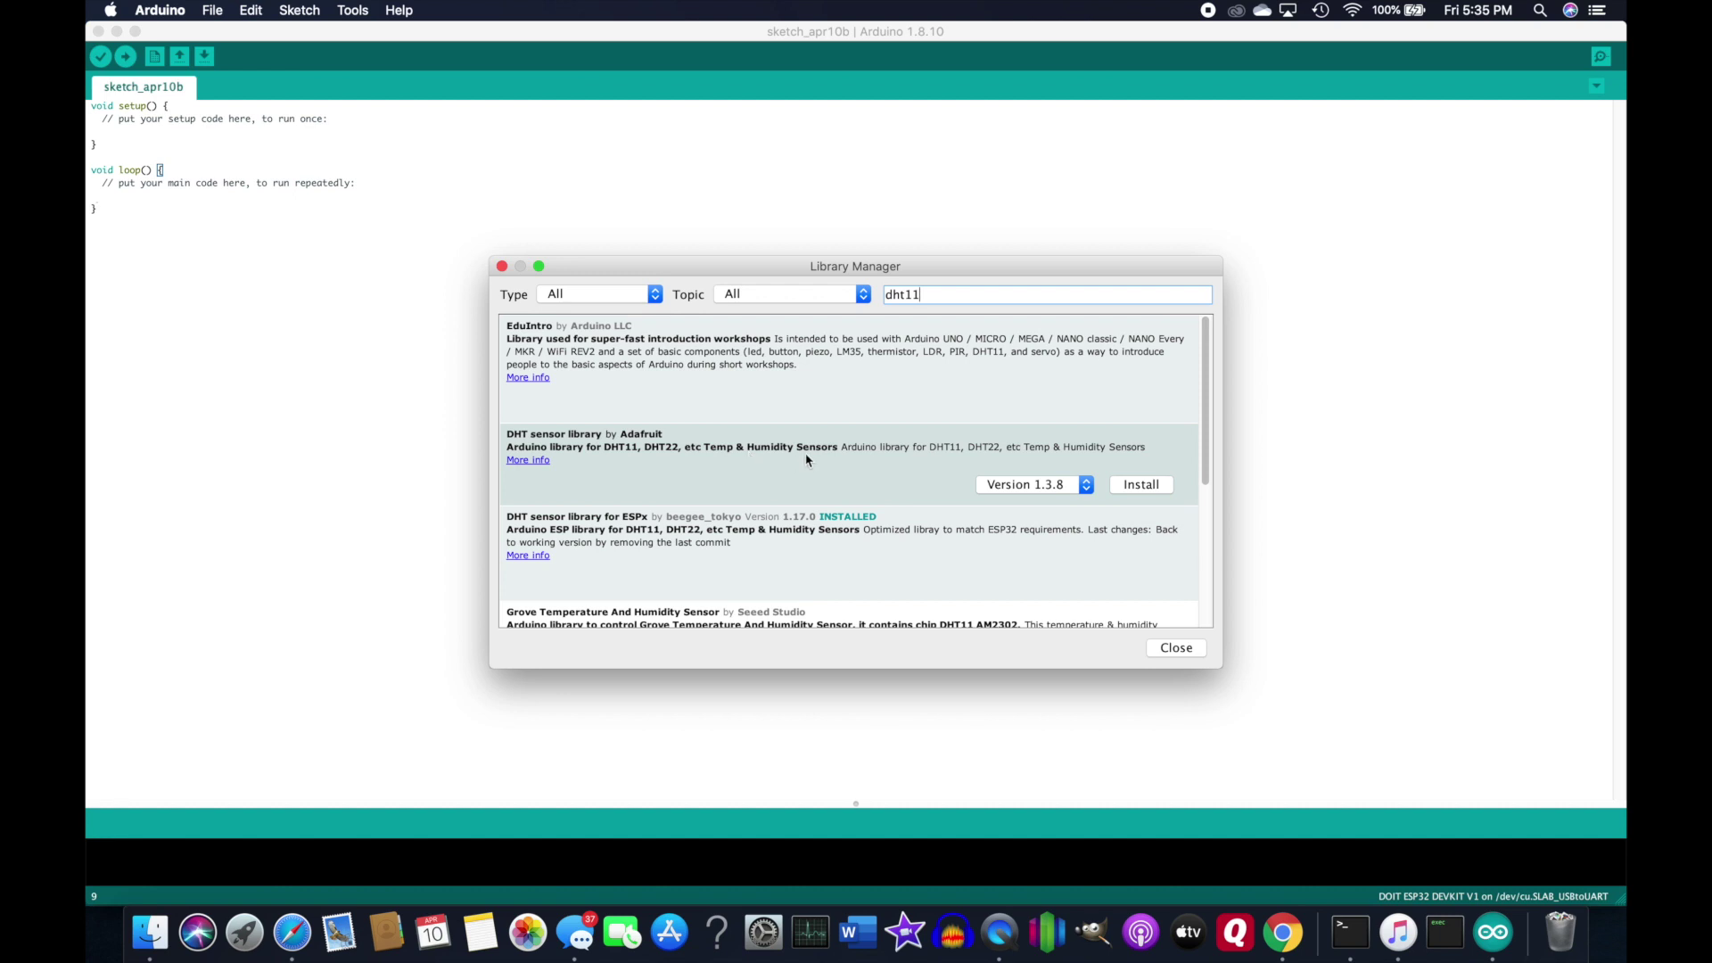
pyautogui.click(1141, 484)
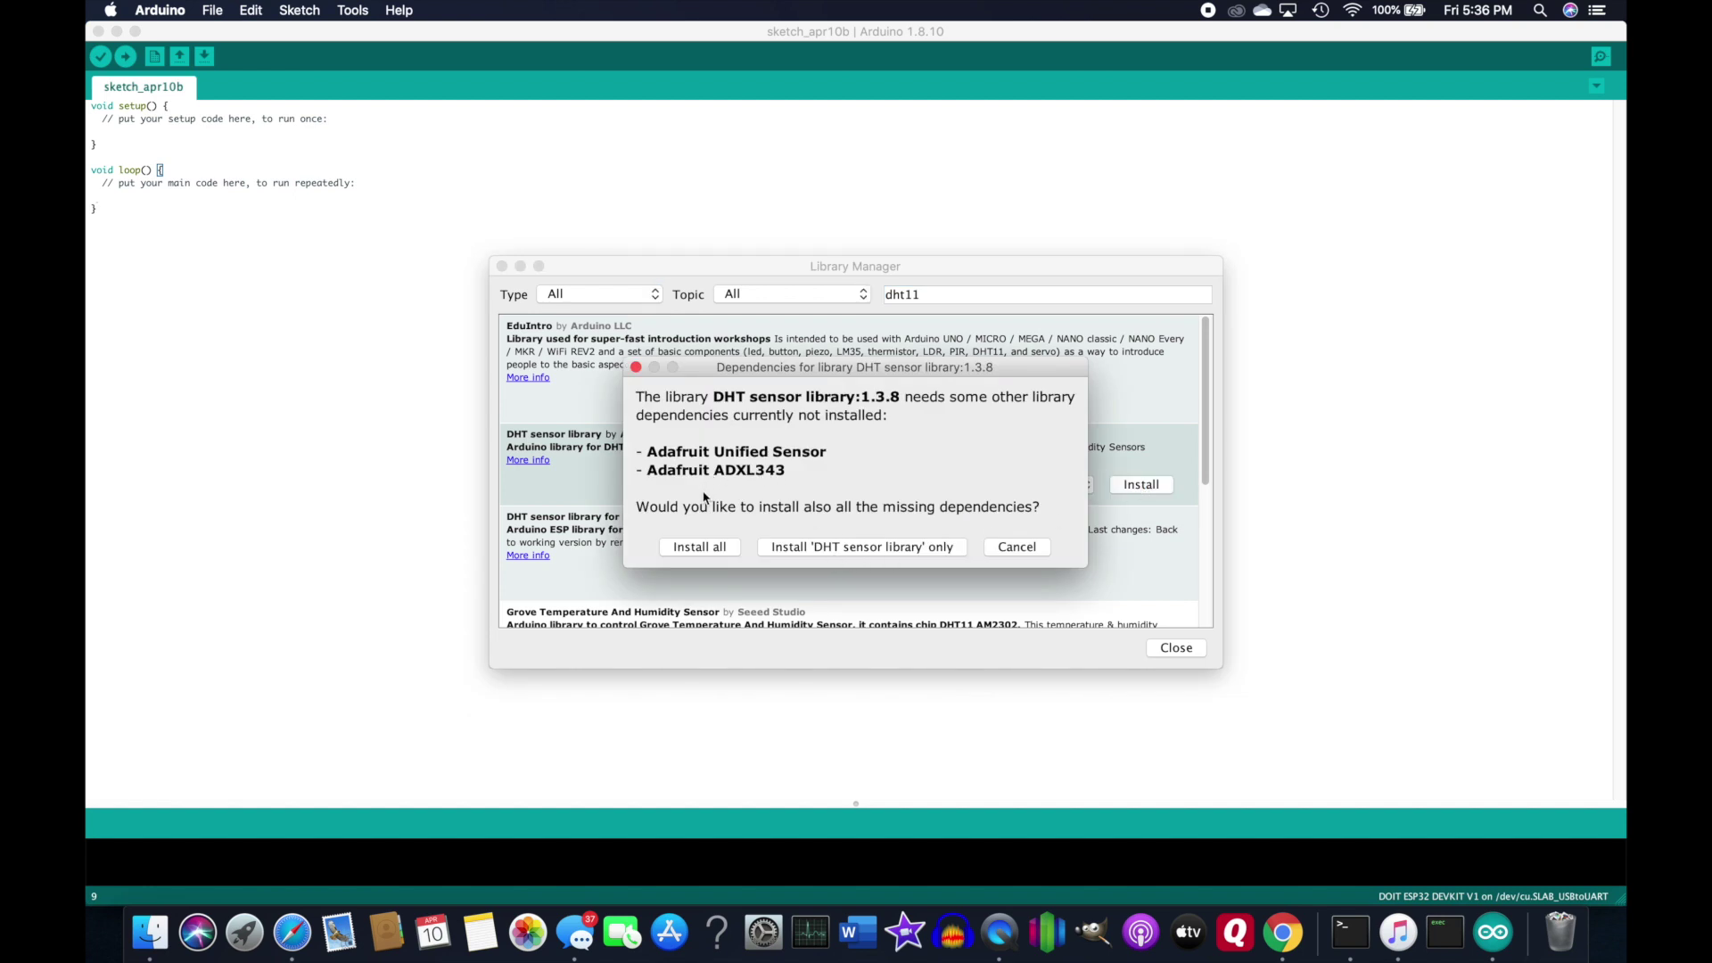
pyautogui.click(698, 546)
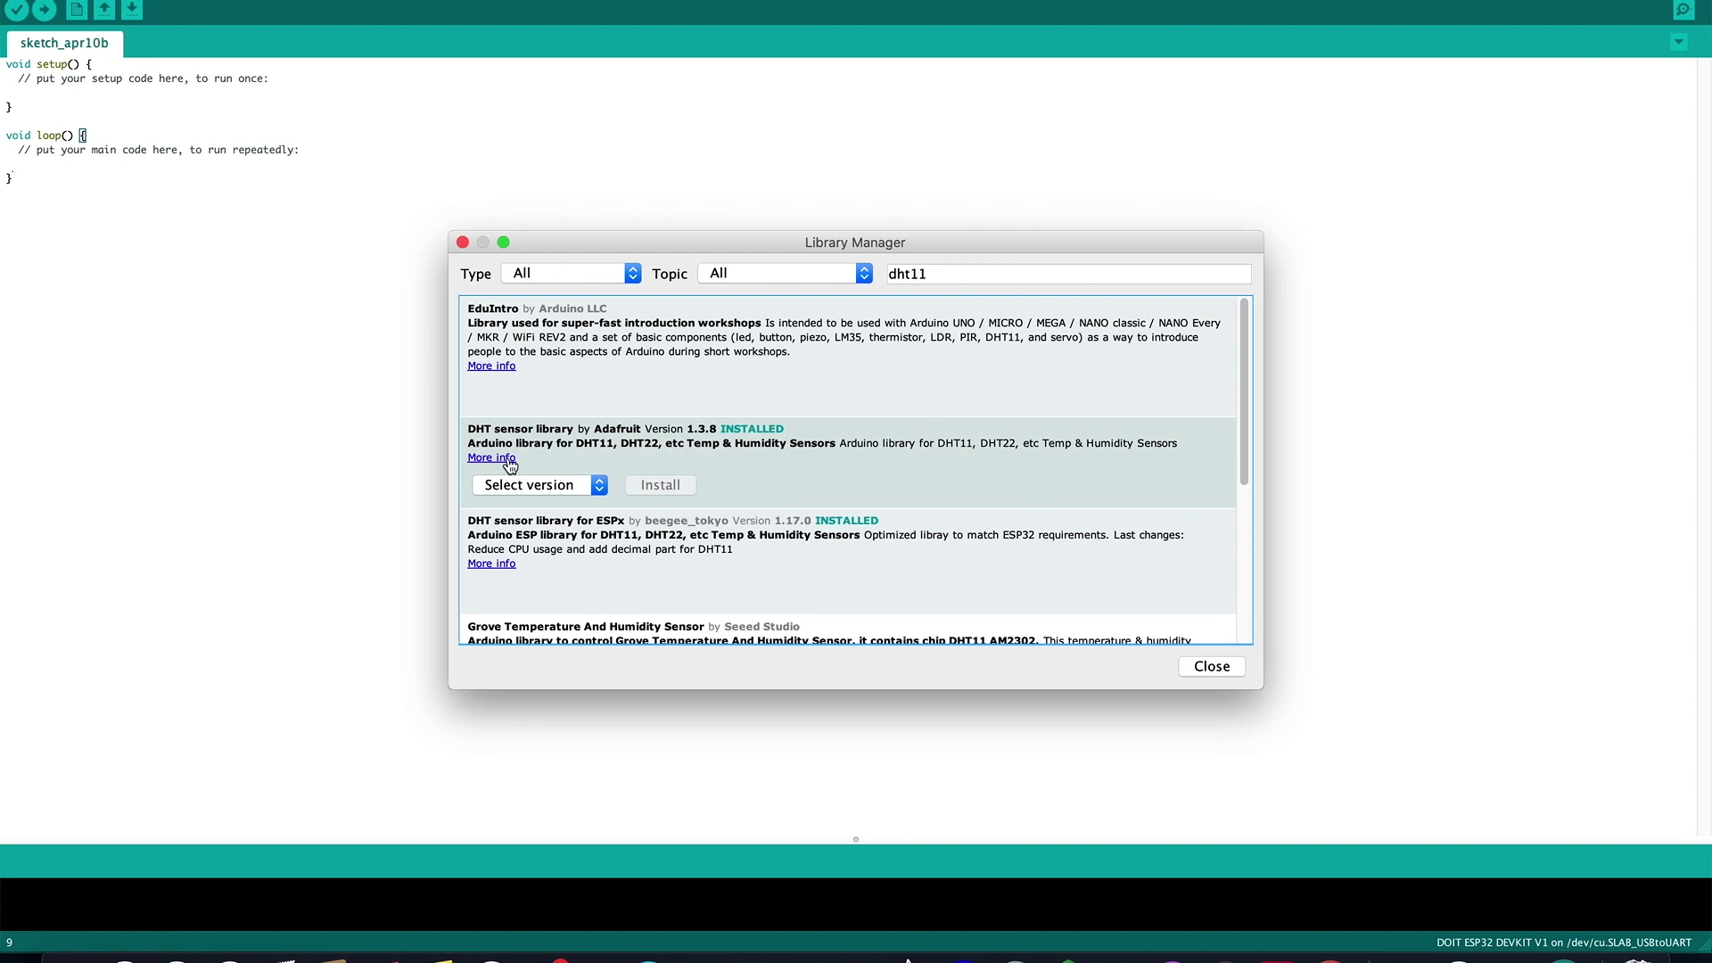
# - Open the DHT-sensor-library GitHub page and its README with the example sketch
pyautogui.click(507, 459)
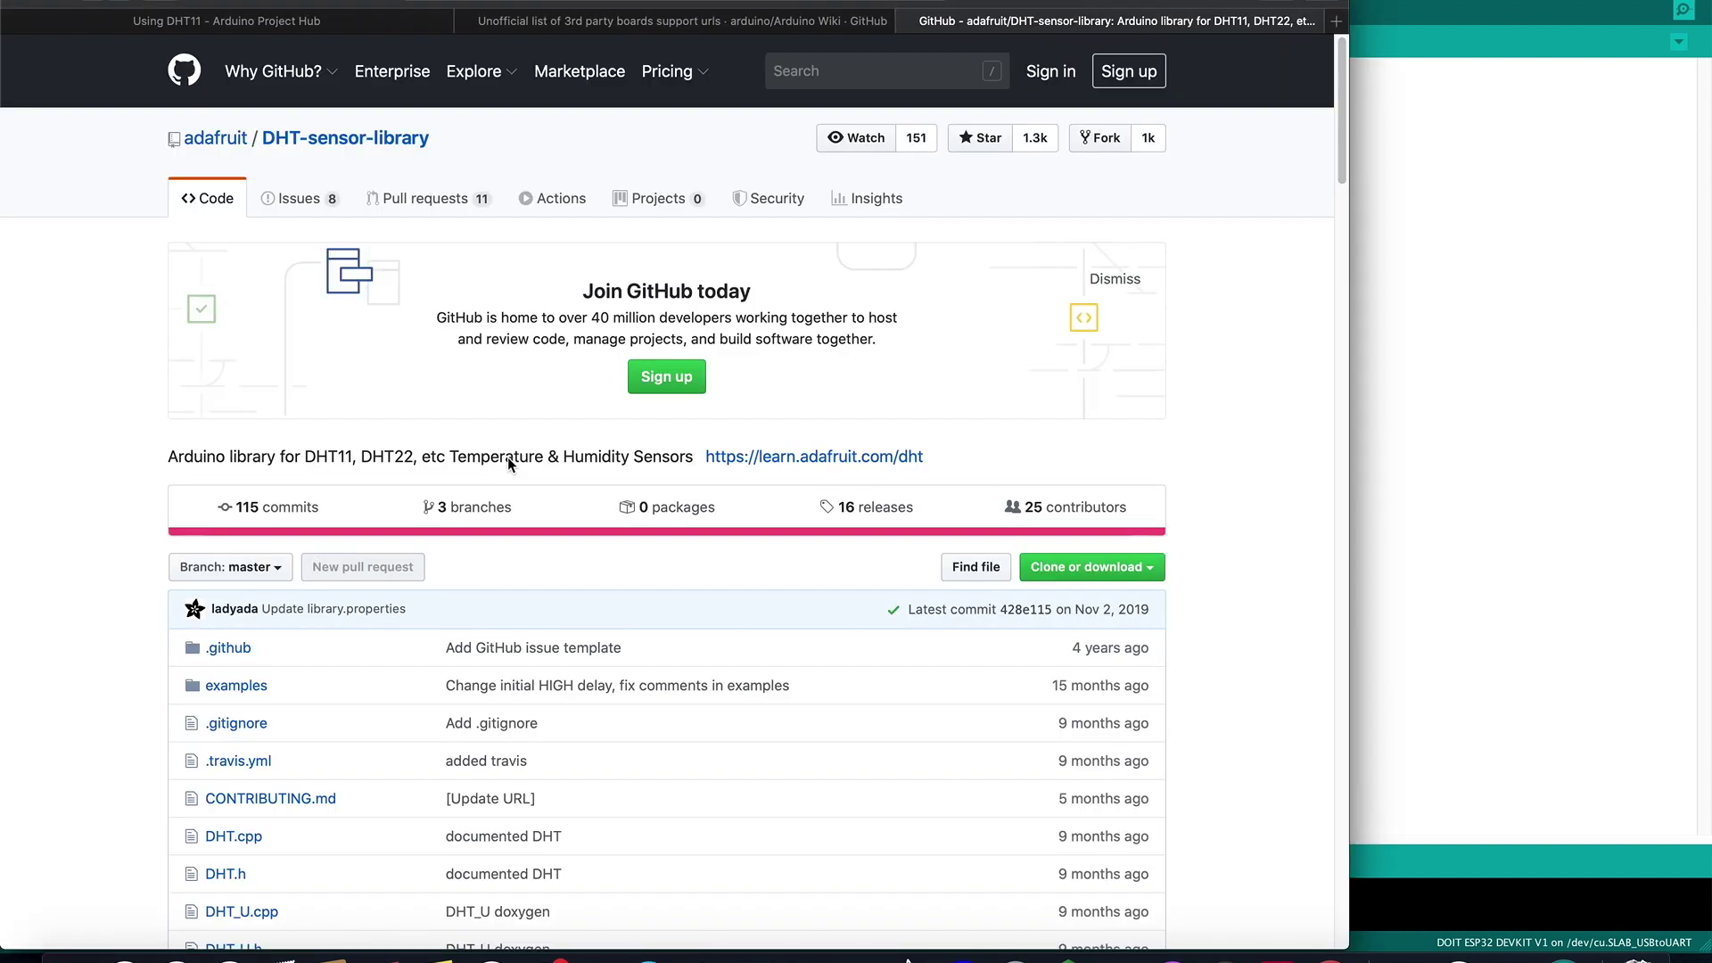
pyautogui.scroll(-2, 508, 456)
pyautogui.scroll(-2, 507, 456)
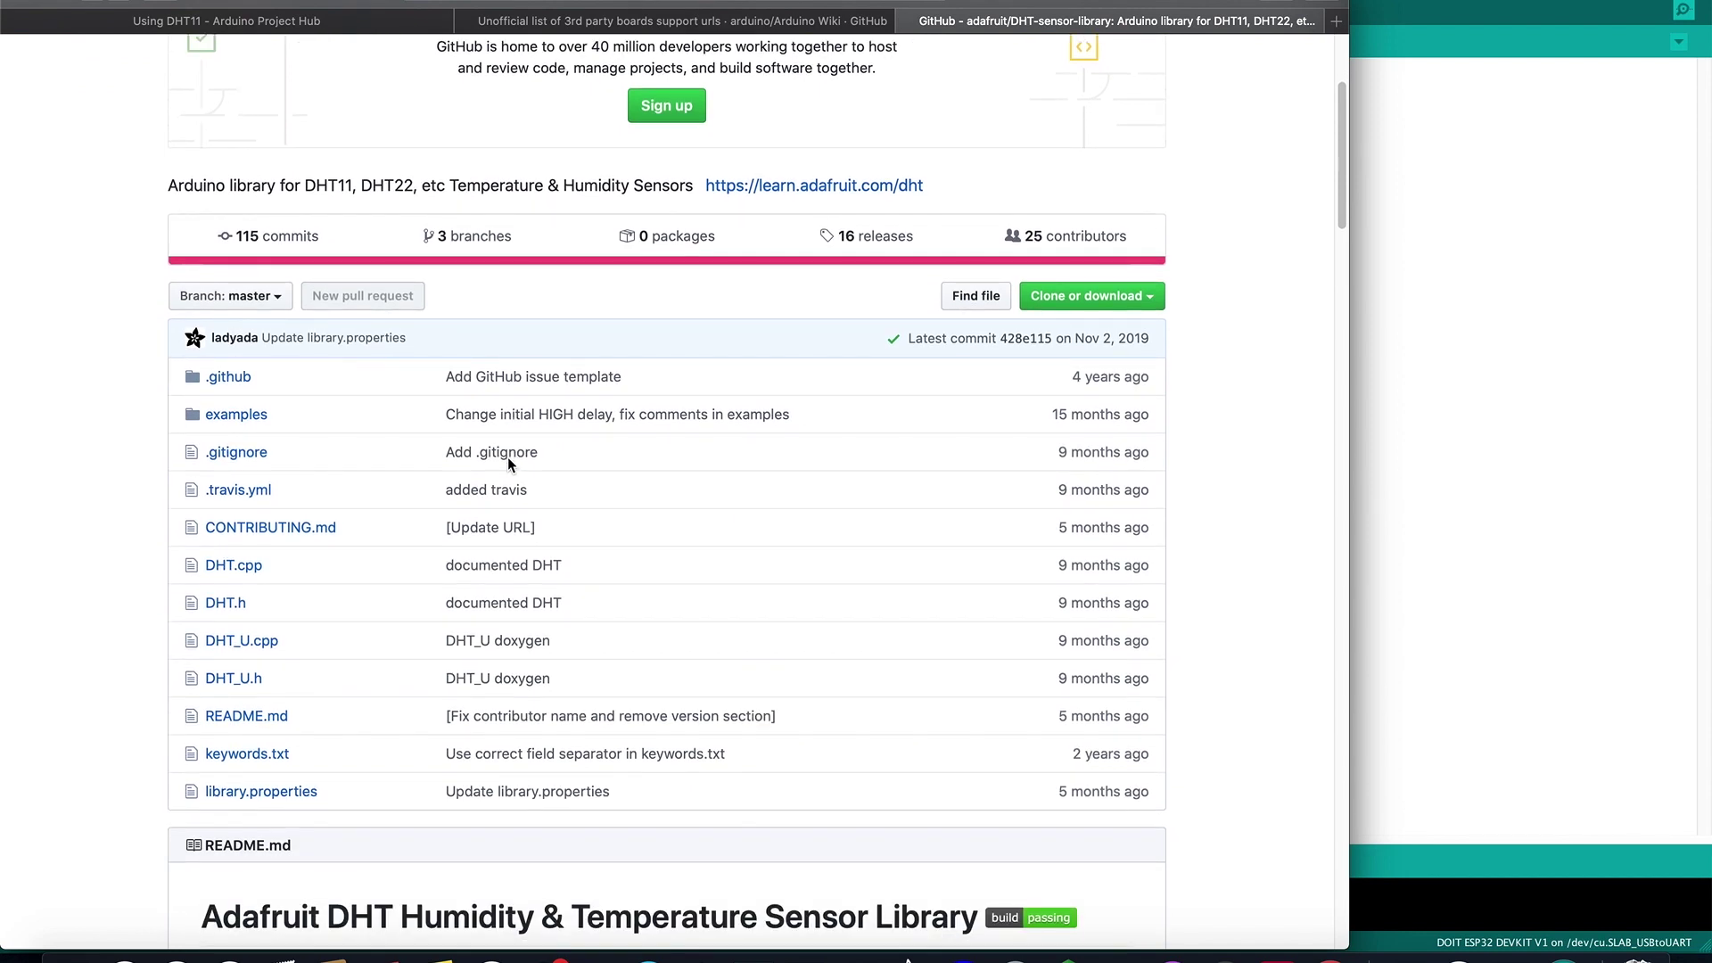
pyautogui.scroll(-1, 507, 456)
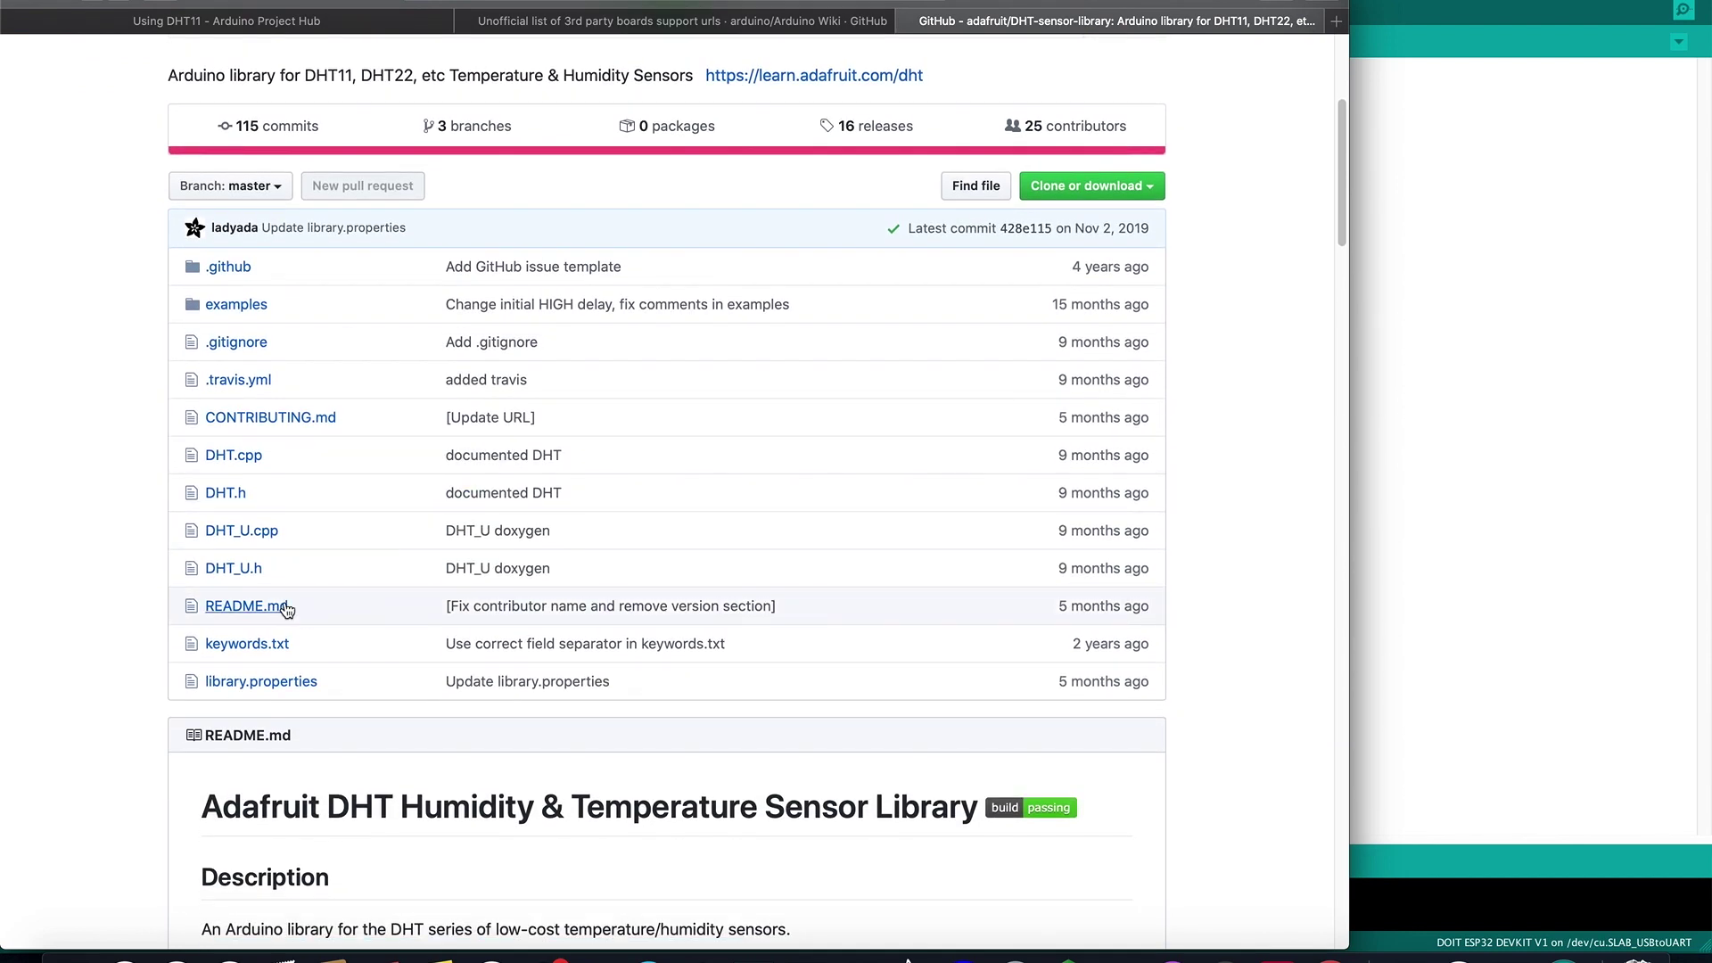
pyautogui.click(246, 606)
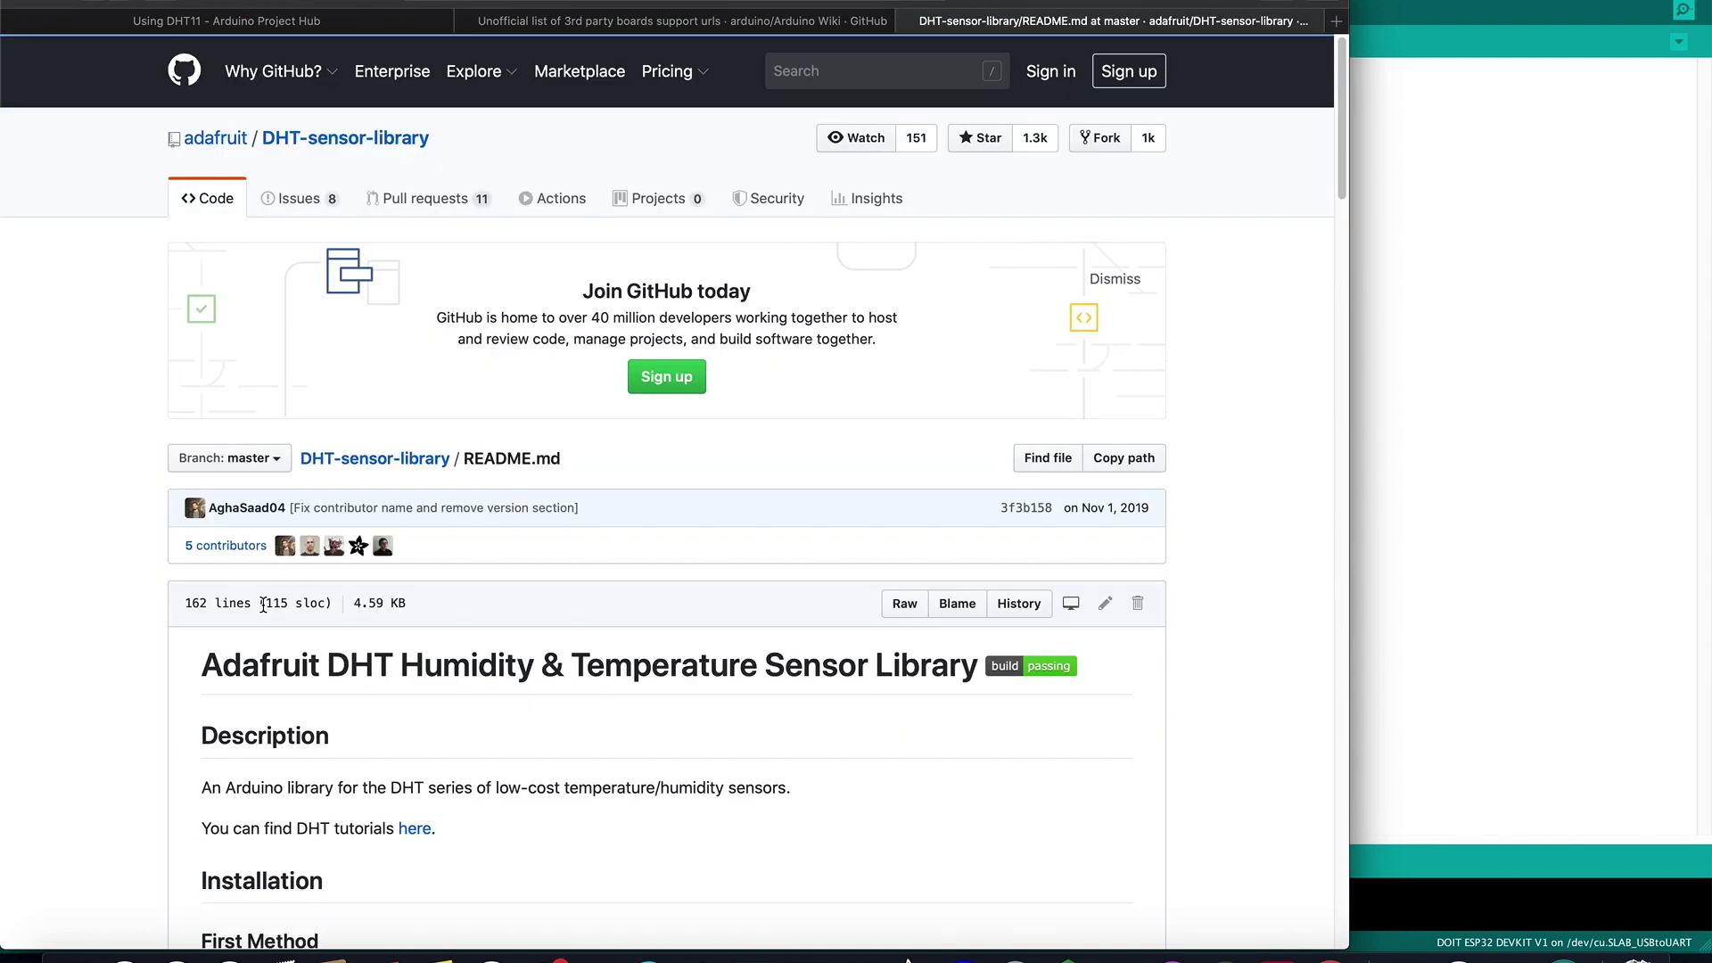
pyautogui.scroll(-3, 545, 684)
pyautogui.scroll(-3, 545, 684)
pyautogui.scroll(-2, 545, 683)
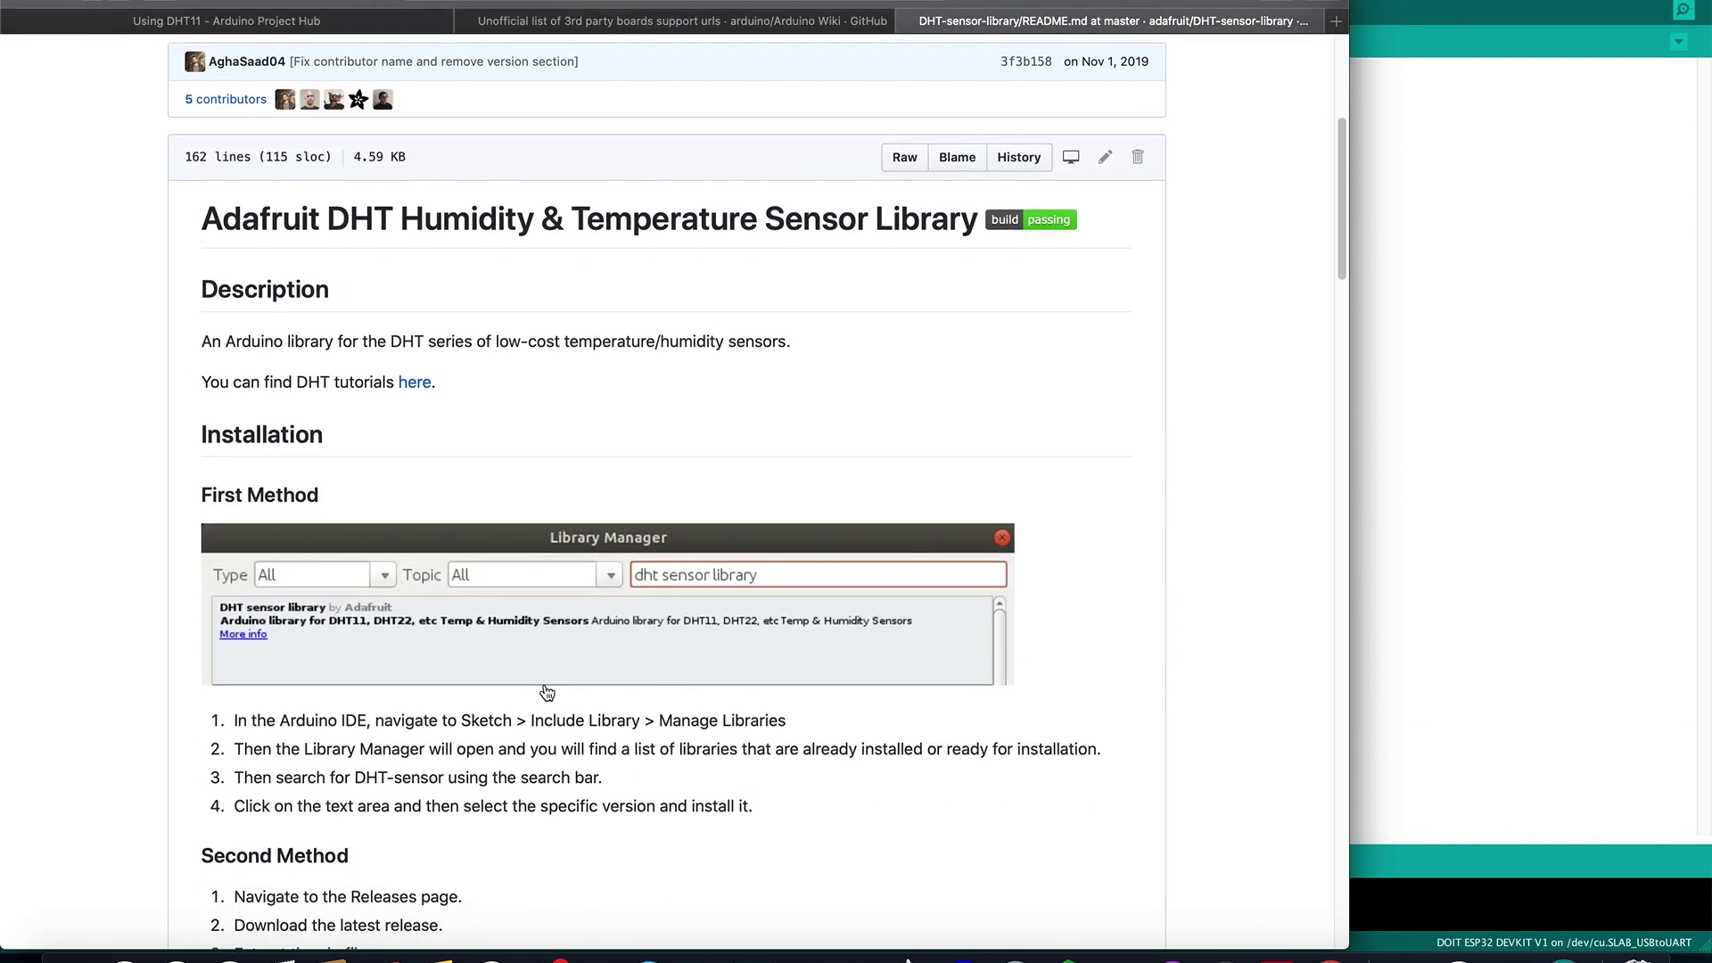
pyautogui.scroll(-3, 544, 684)
pyautogui.scroll(-2, 544, 683)
pyautogui.scroll(-2, 547, 691)
pyautogui.scroll(-3, 547, 692)
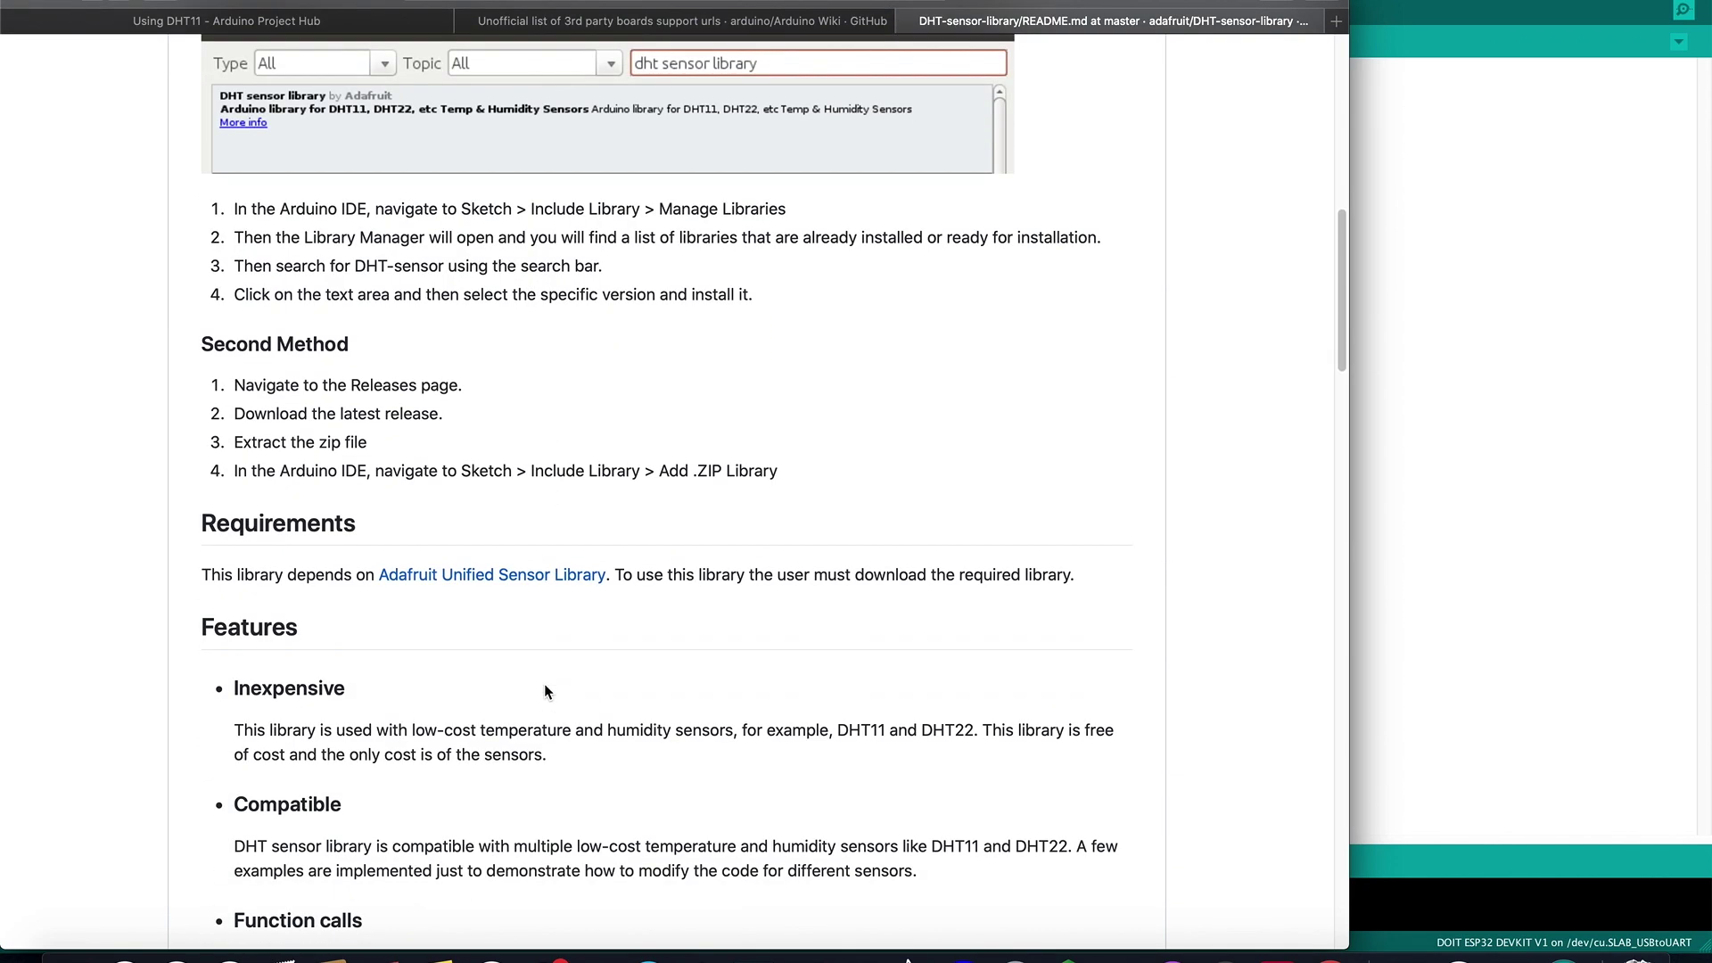
pyautogui.scroll(-2, 546, 692)
pyautogui.scroll(-1, 546, 692)
pyautogui.scroll(-2, 545, 691)
pyautogui.scroll(-1, 546, 691)
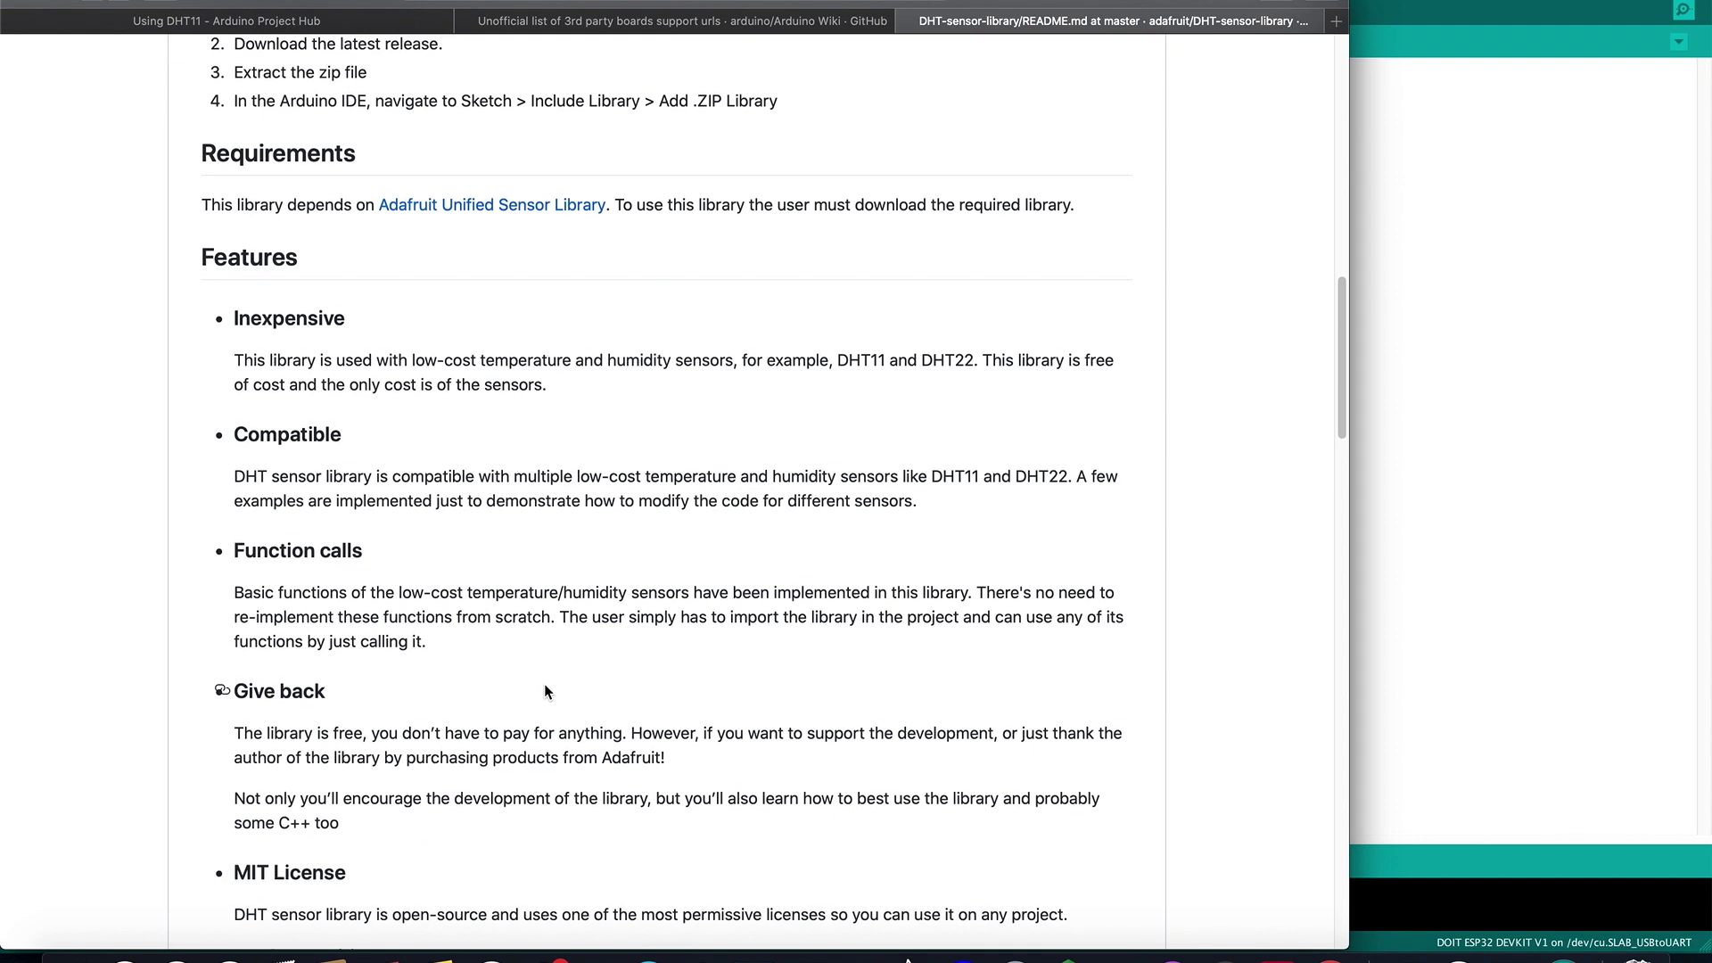
pyautogui.scroll(-1, 546, 692)
pyautogui.scroll(-2, 546, 684)
pyautogui.scroll(-1, 546, 684)
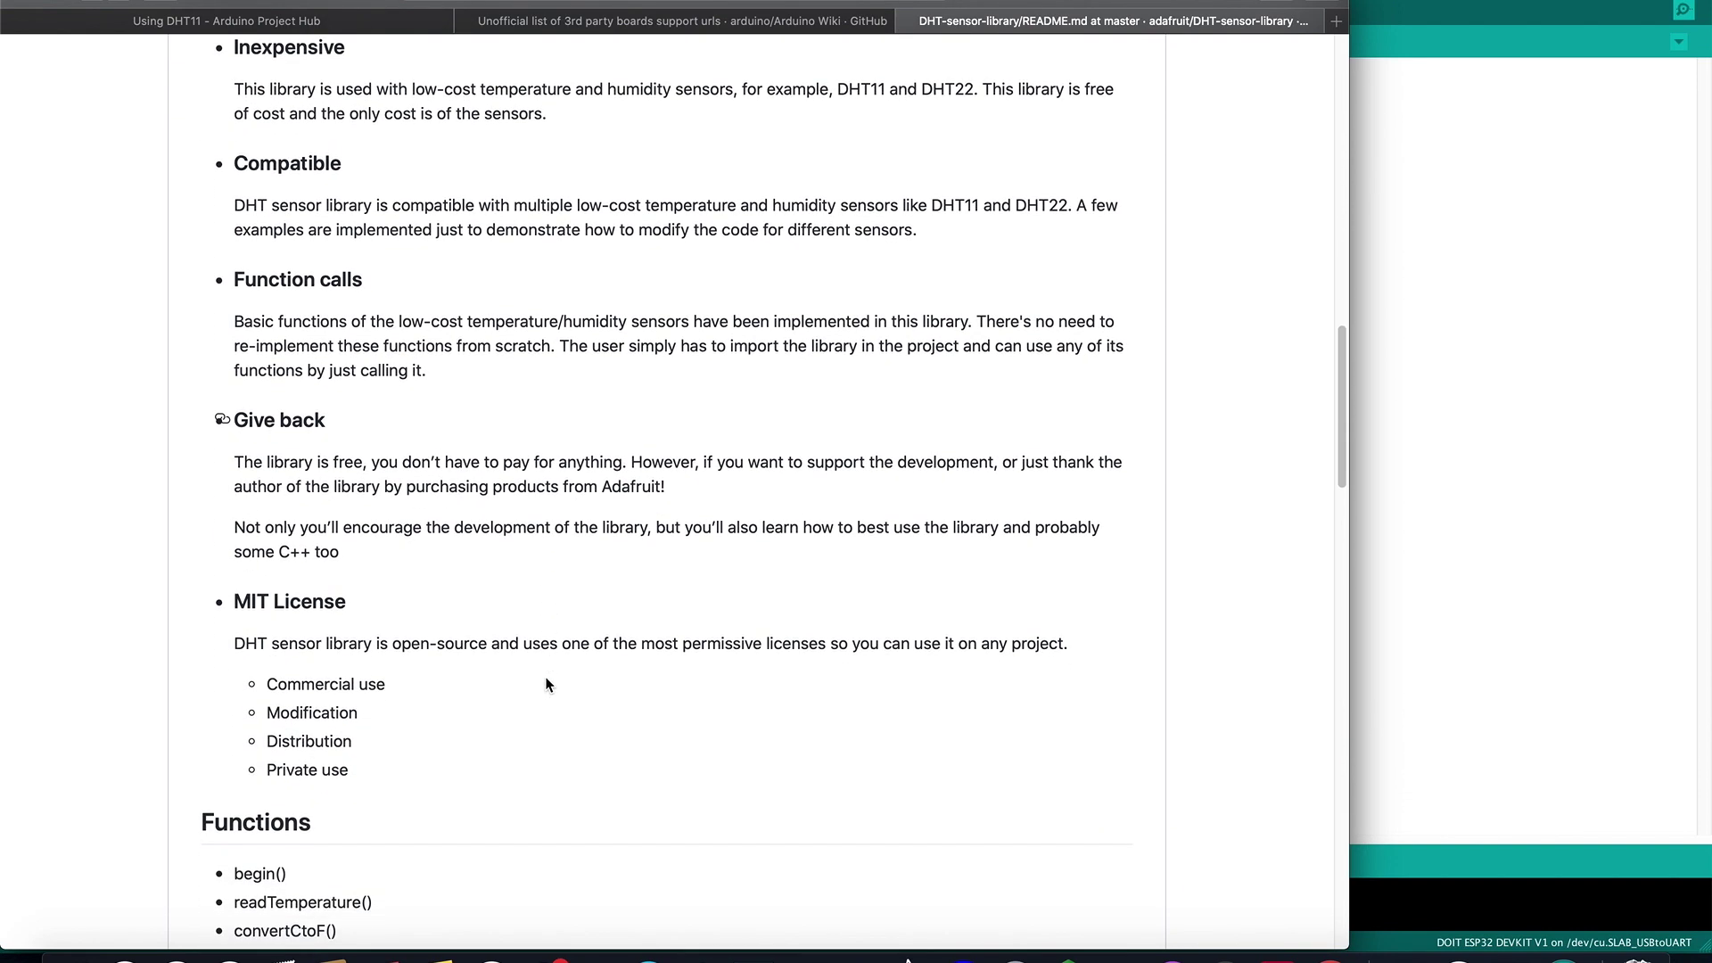
pyautogui.scroll(-2, 546, 683)
pyautogui.scroll(-2, 546, 682)
pyautogui.scroll(-2, 546, 685)
pyautogui.scroll(-2, 545, 684)
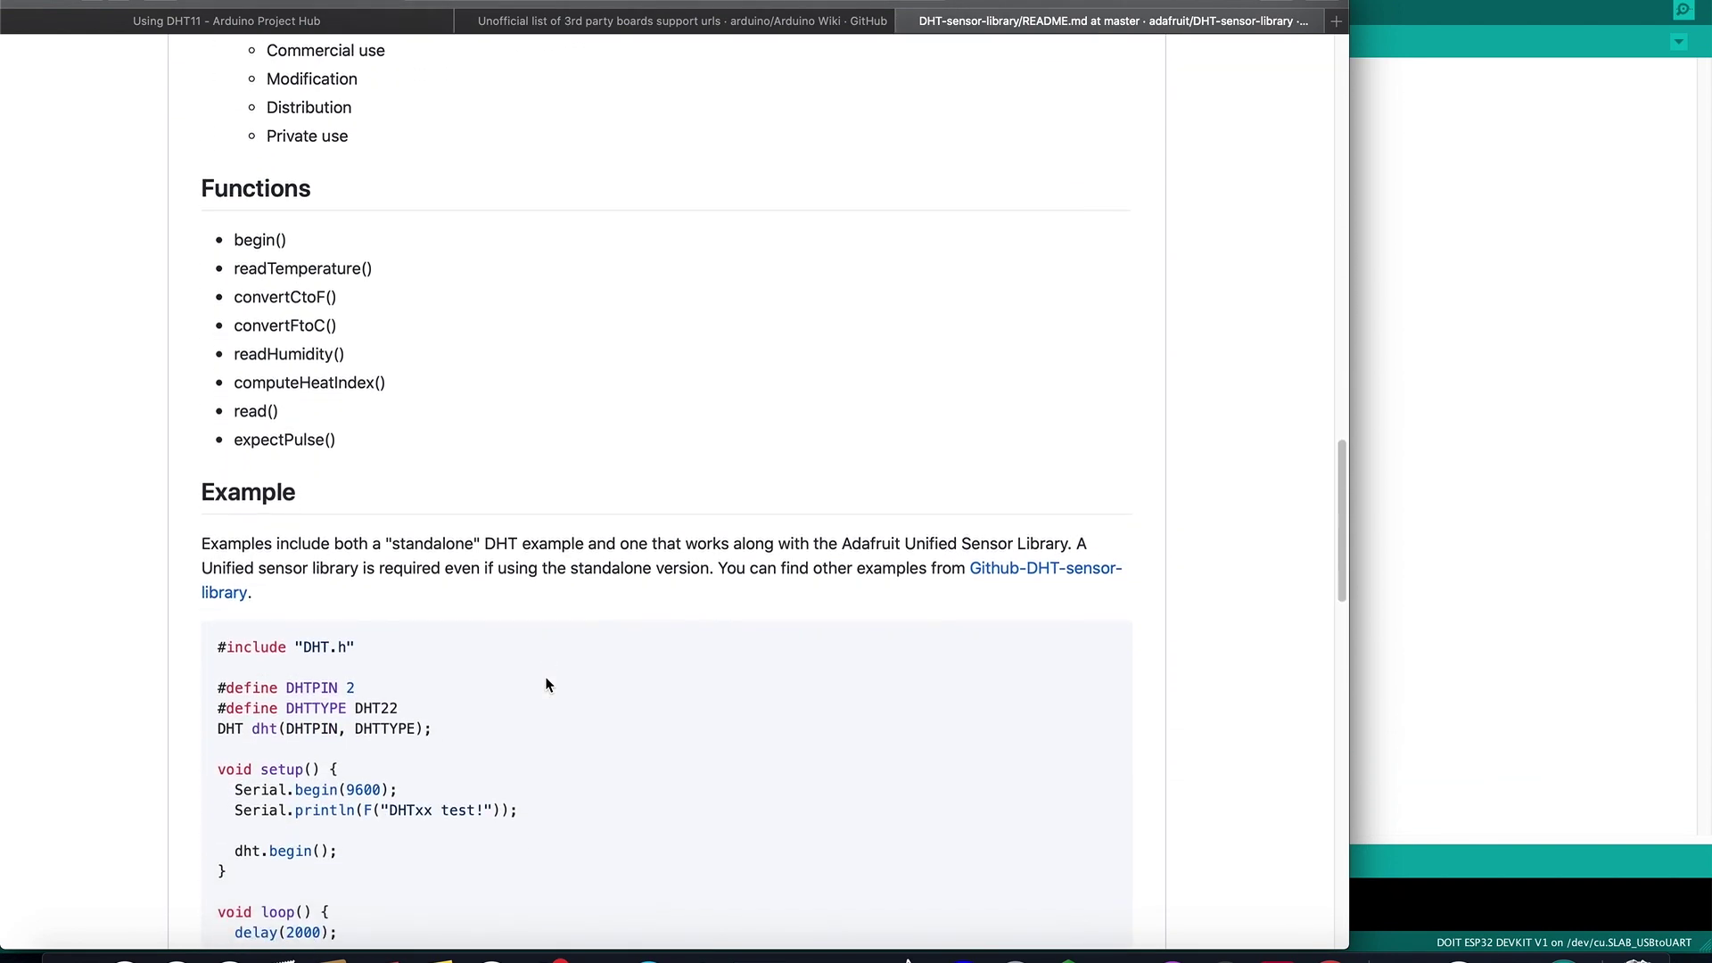
pyautogui.scroll(-1, 547, 686)
pyautogui.scroll(-2, 546, 685)
pyautogui.scroll(-1, 546, 685)
pyautogui.scroll(-1, 546, 685)
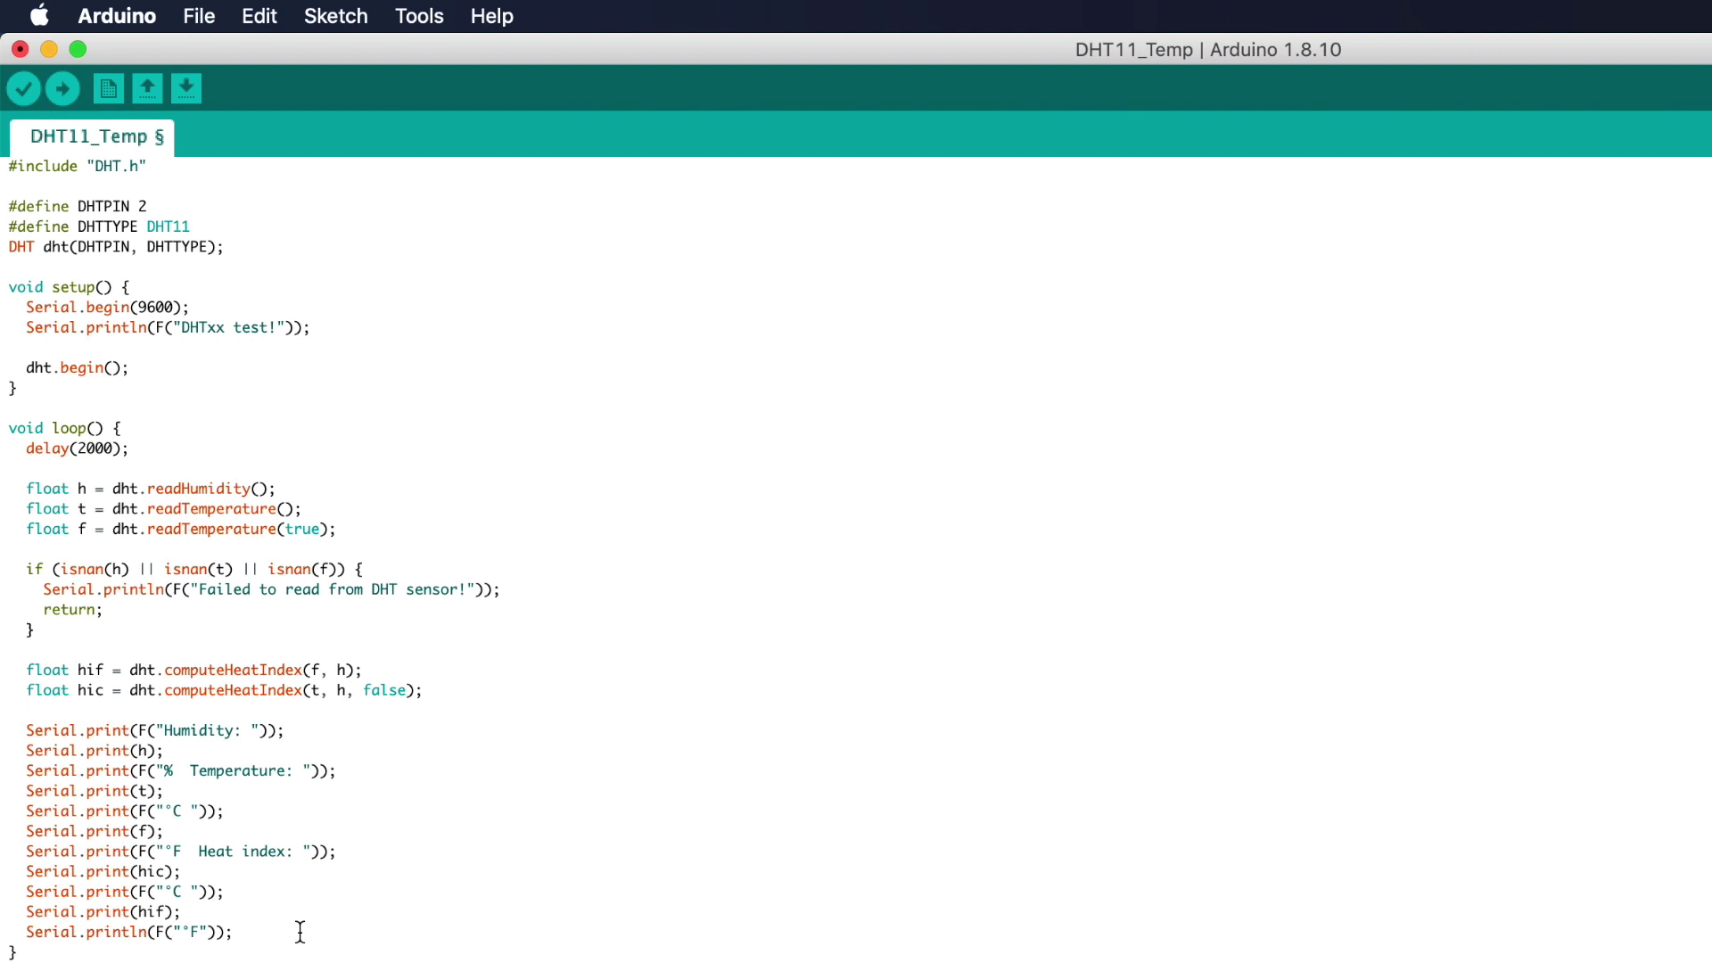
# - Show the Serial Monitor with live DHT11 humidity, temperature and heat index readings
pyautogui.press('super+shift+m')
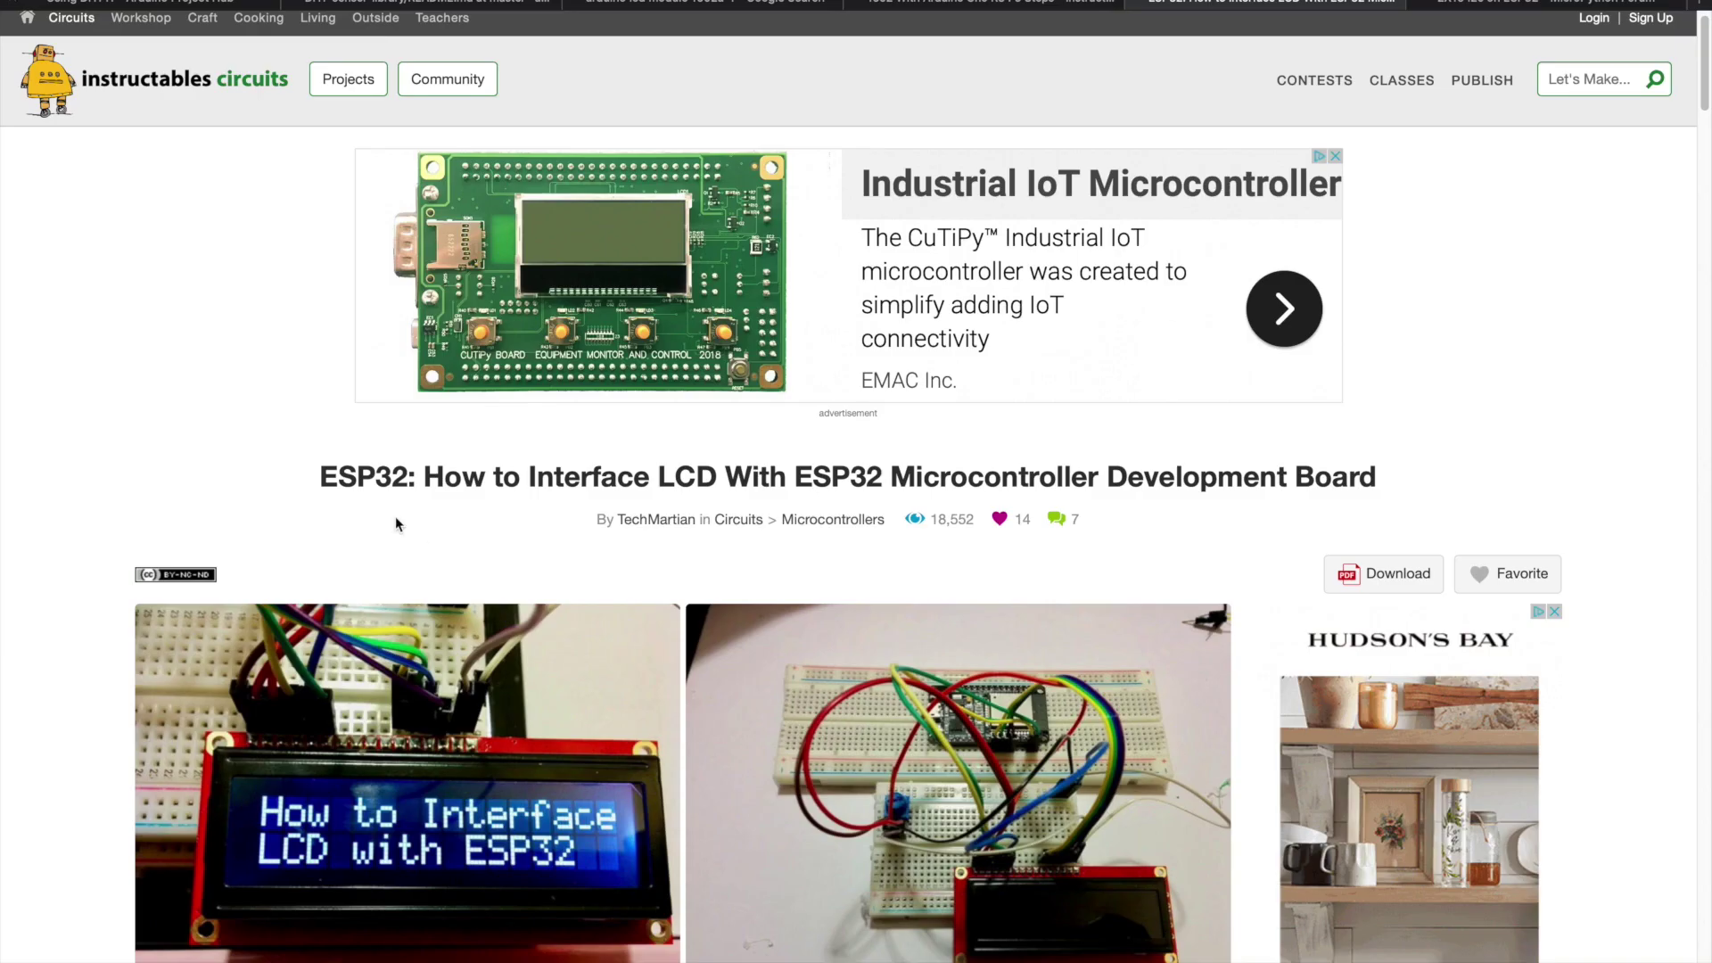
pyautogui.scroll(-3, 123, 503)
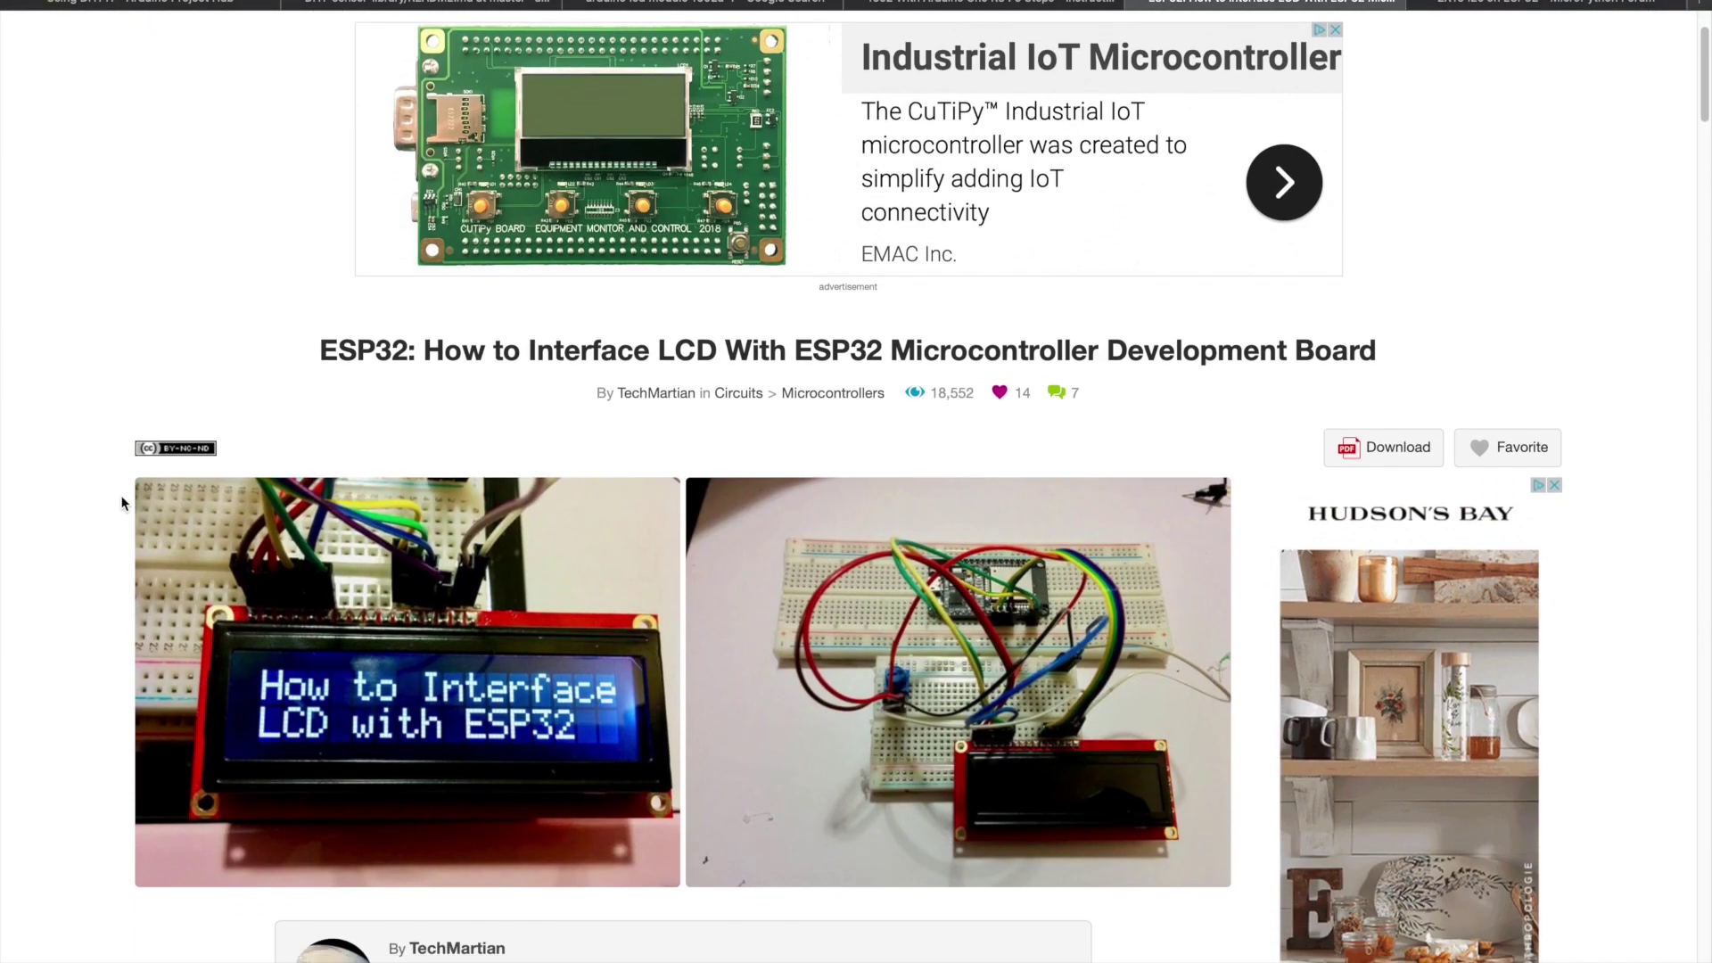
pyautogui.scroll(-3, 124, 504)
pyautogui.scroll(-3, 123, 503)
pyautogui.scroll(-3, 123, 503)
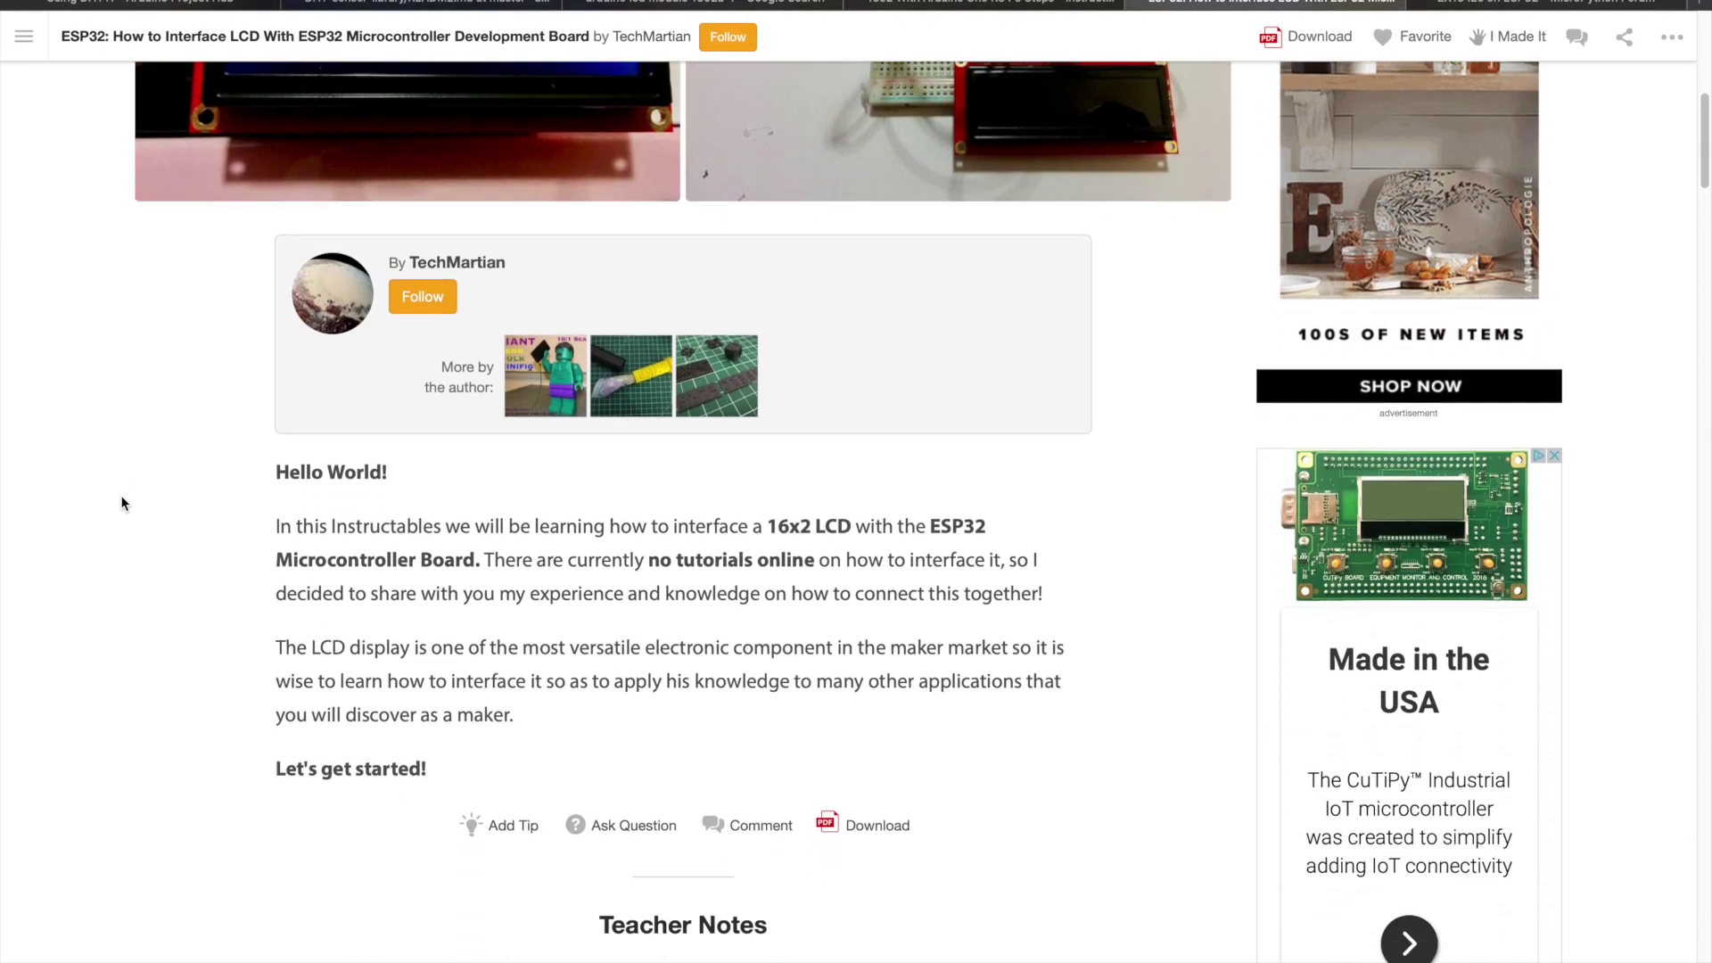
pyautogui.scroll(-3, 124, 504)
pyautogui.scroll(-2, 123, 502)
pyautogui.scroll(-3, 124, 504)
pyautogui.scroll(-3, 123, 502)
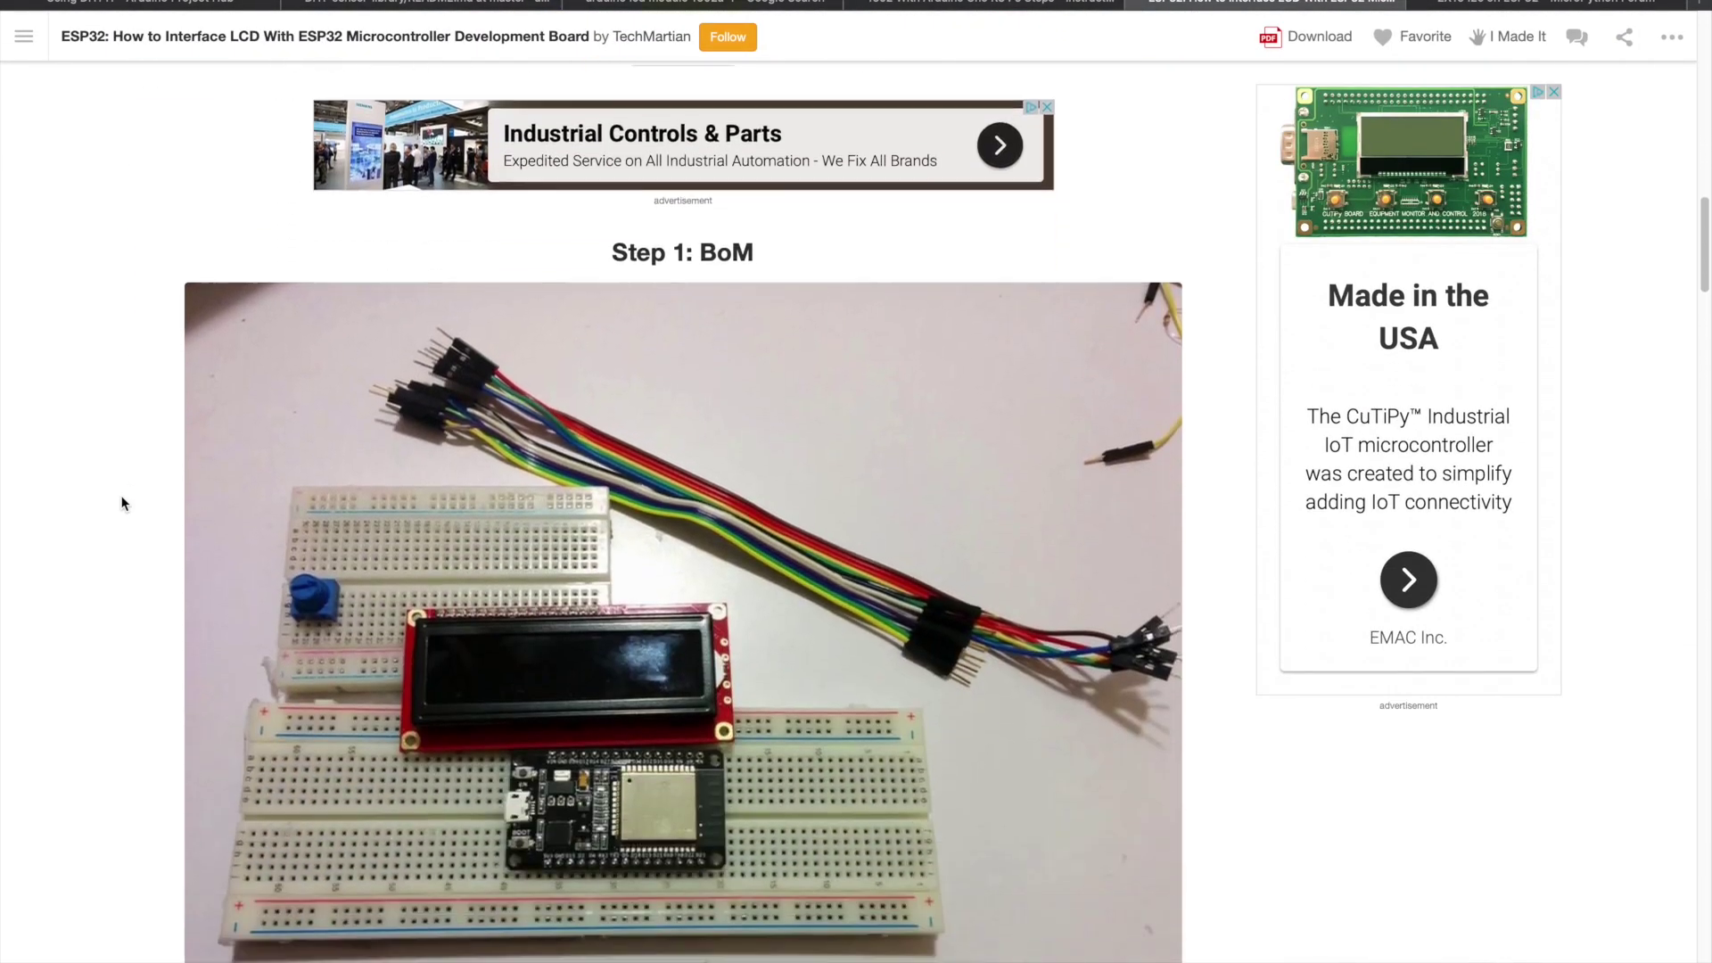
pyautogui.scroll(-2, 123, 503)
pyautogui.scroll(-4, 123, 504)
pyautogui.scroll(-3, 124, 503)
pyautogui.scroll(-4, 124, 502)
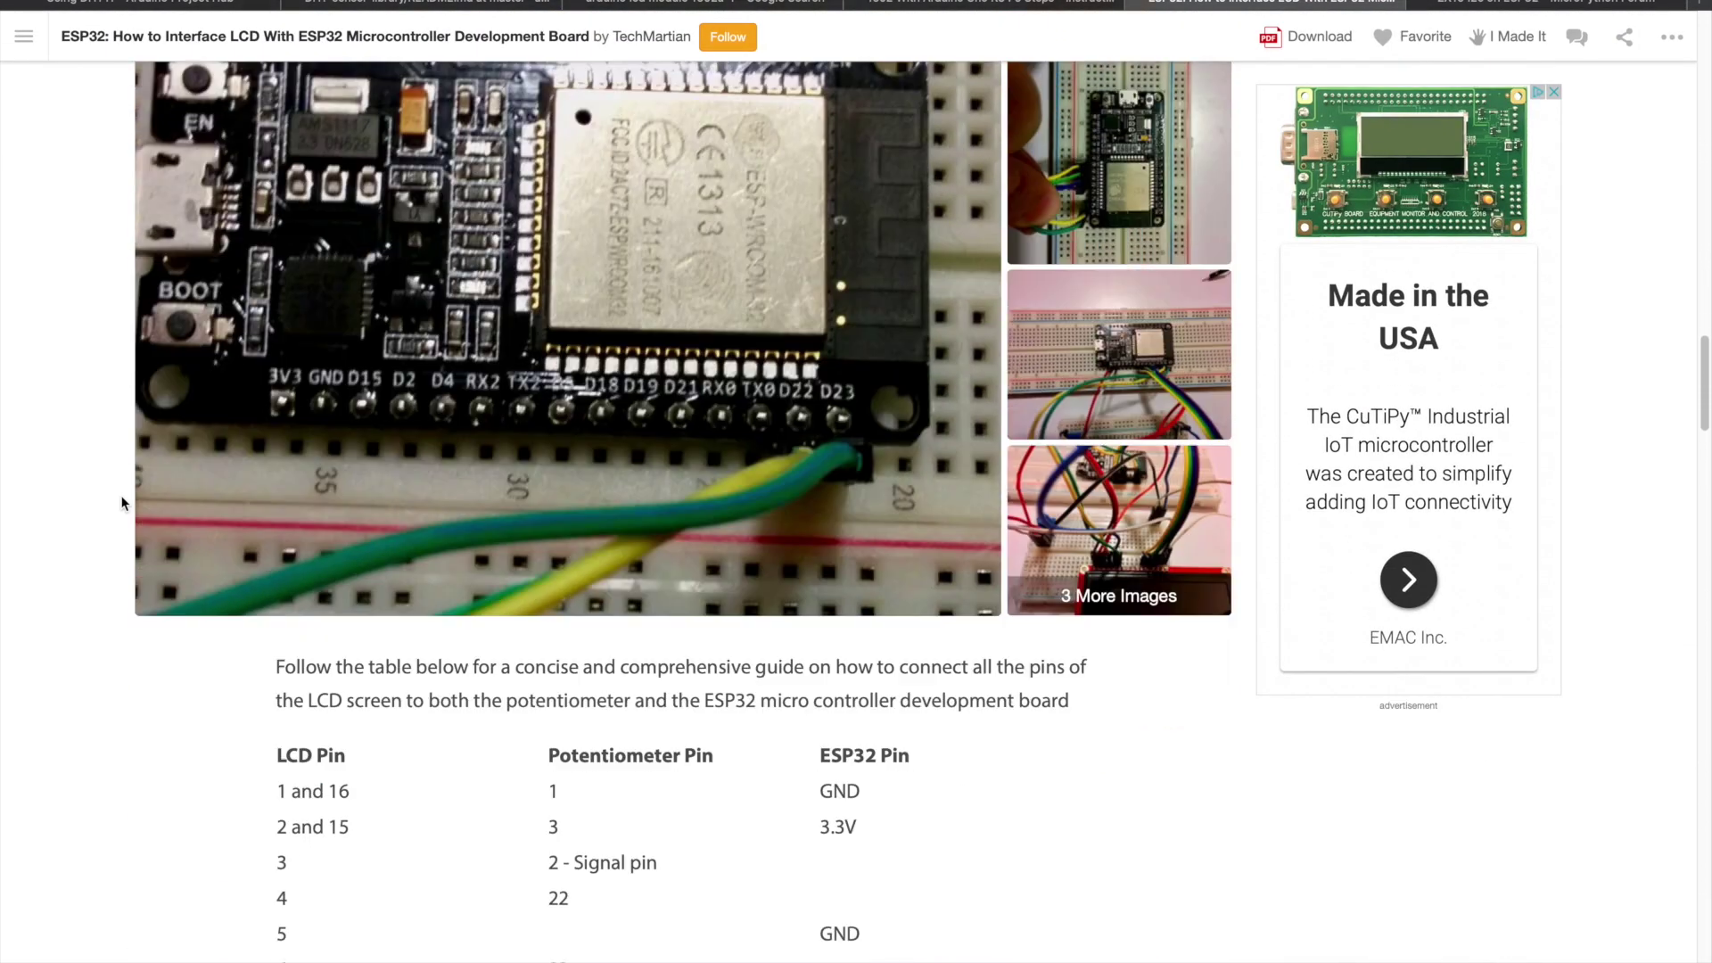
pyautogui.scroll(-3, 123, 503)
pyautogui.scroll(-2, 114, 524)
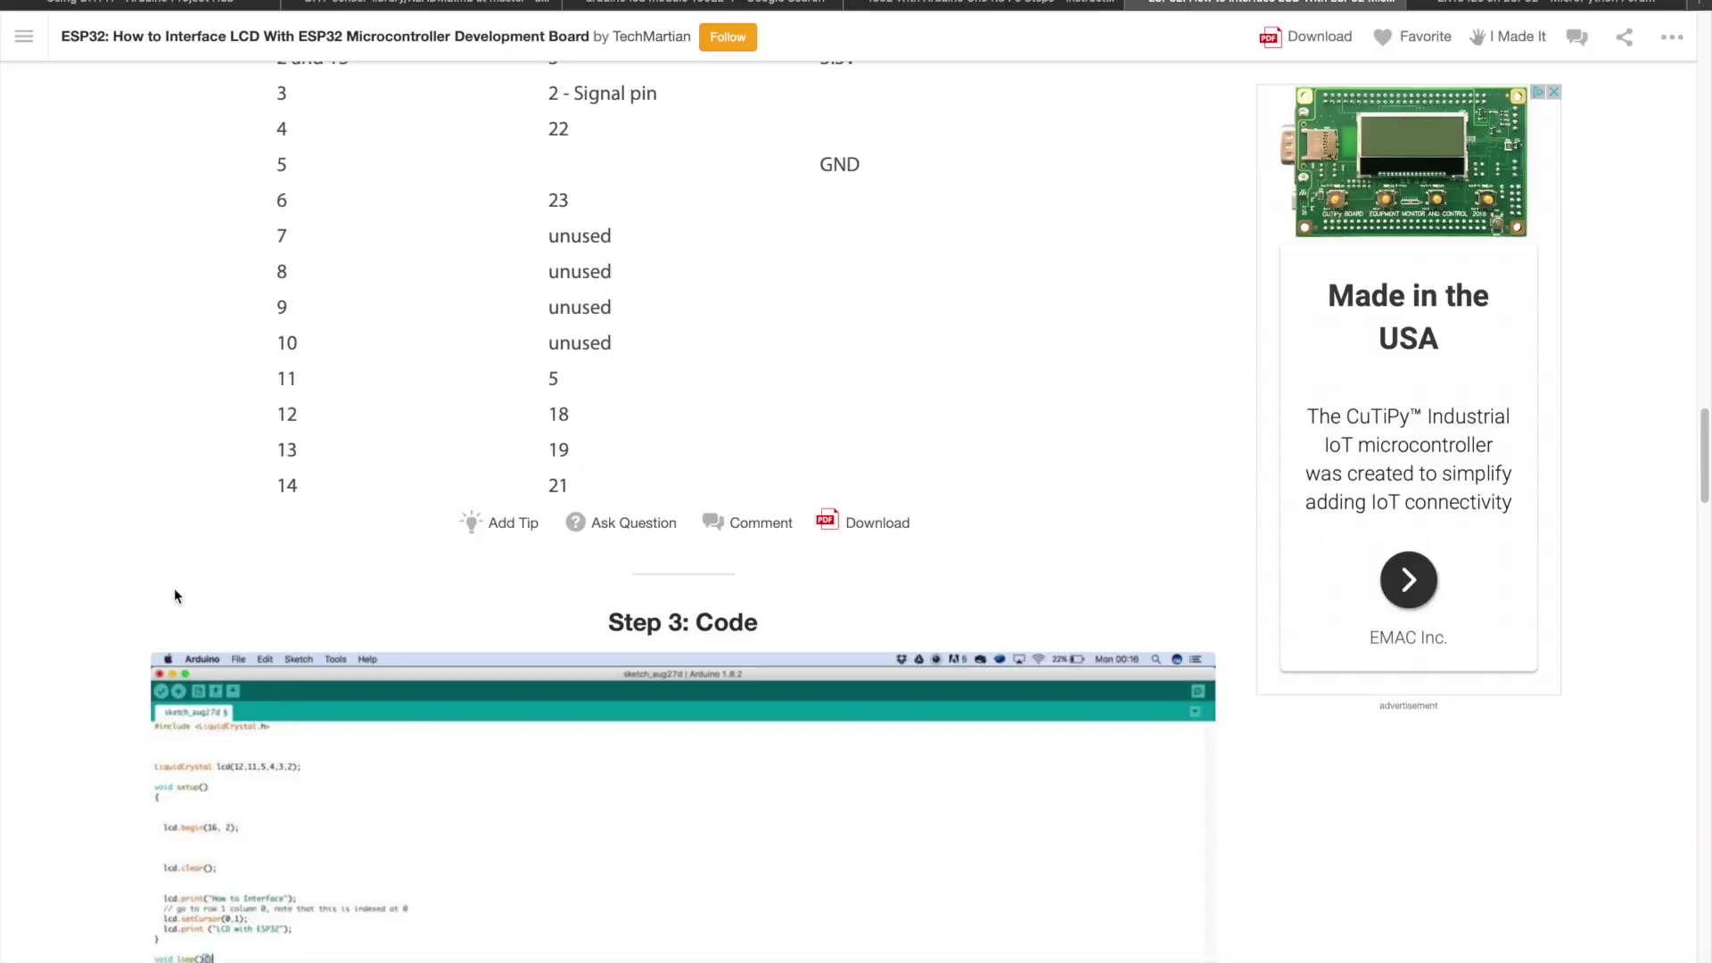
pyautogui.scroll(-3, 173, 588)
pyautogui.scroll(-2, 174, 587)
pyautogui.scroll(-2, 175, 588)
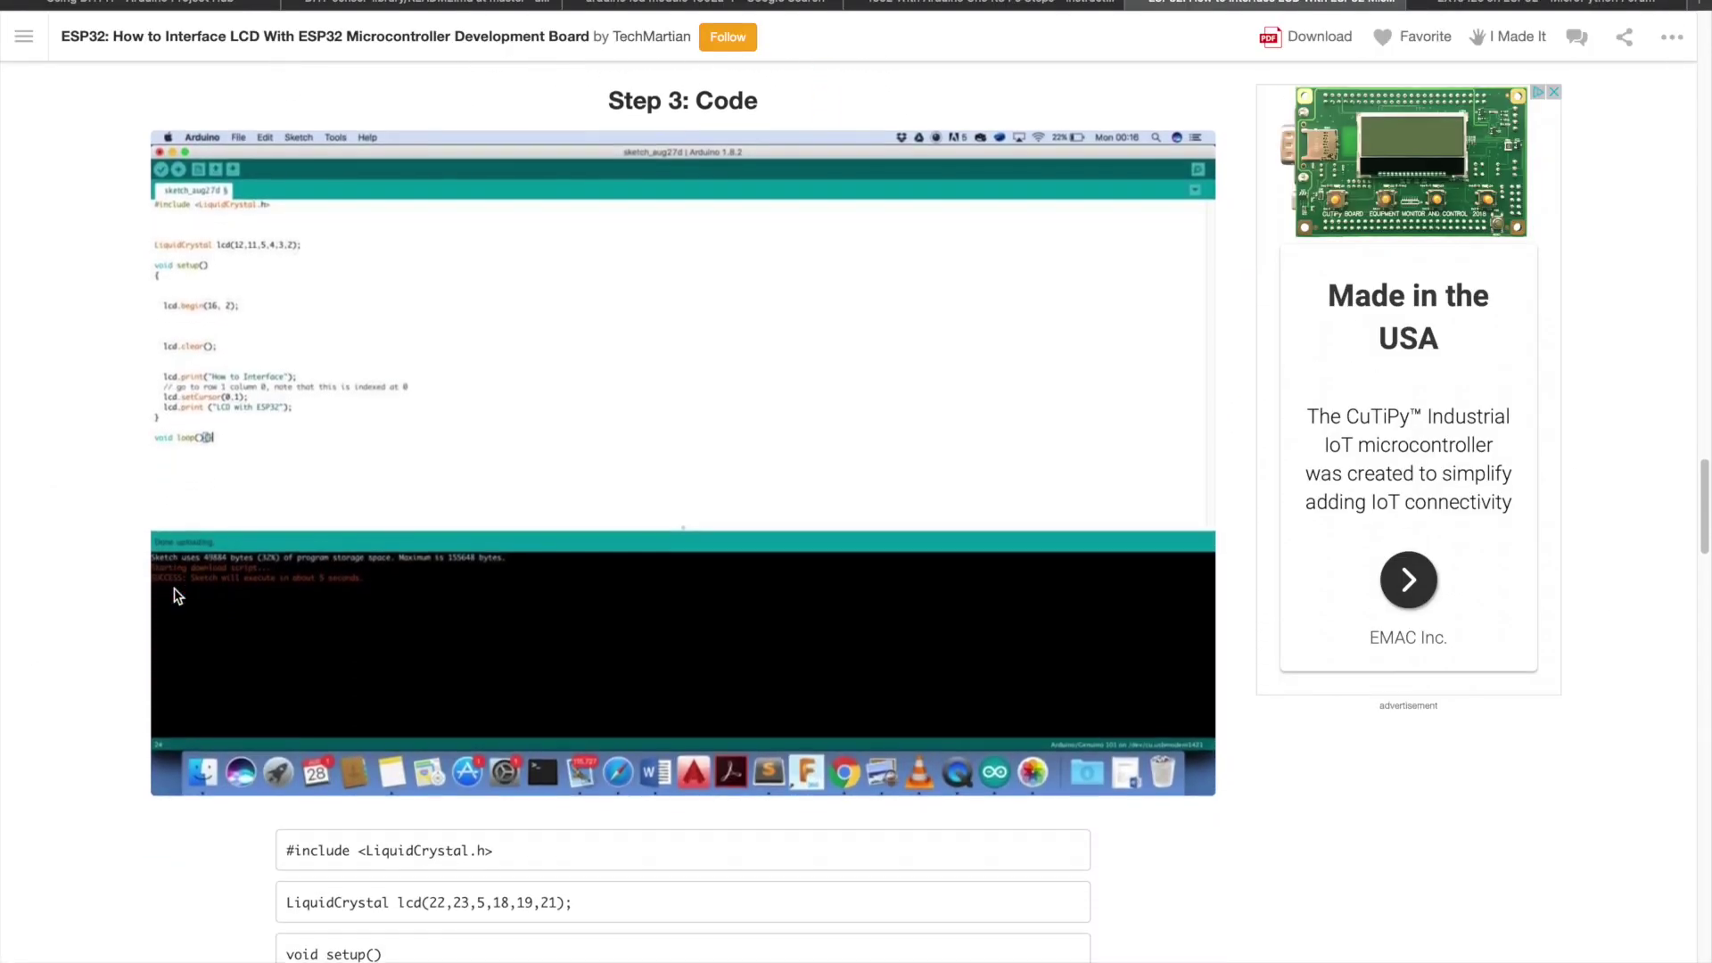
pyautogui.scroll(-1, 175, 596)
pyautogui.scroll(-1, 174, 596)
pyautogui.scroll(-2, 174, 596)
pyautogui.scroll(-3, 175, 595)
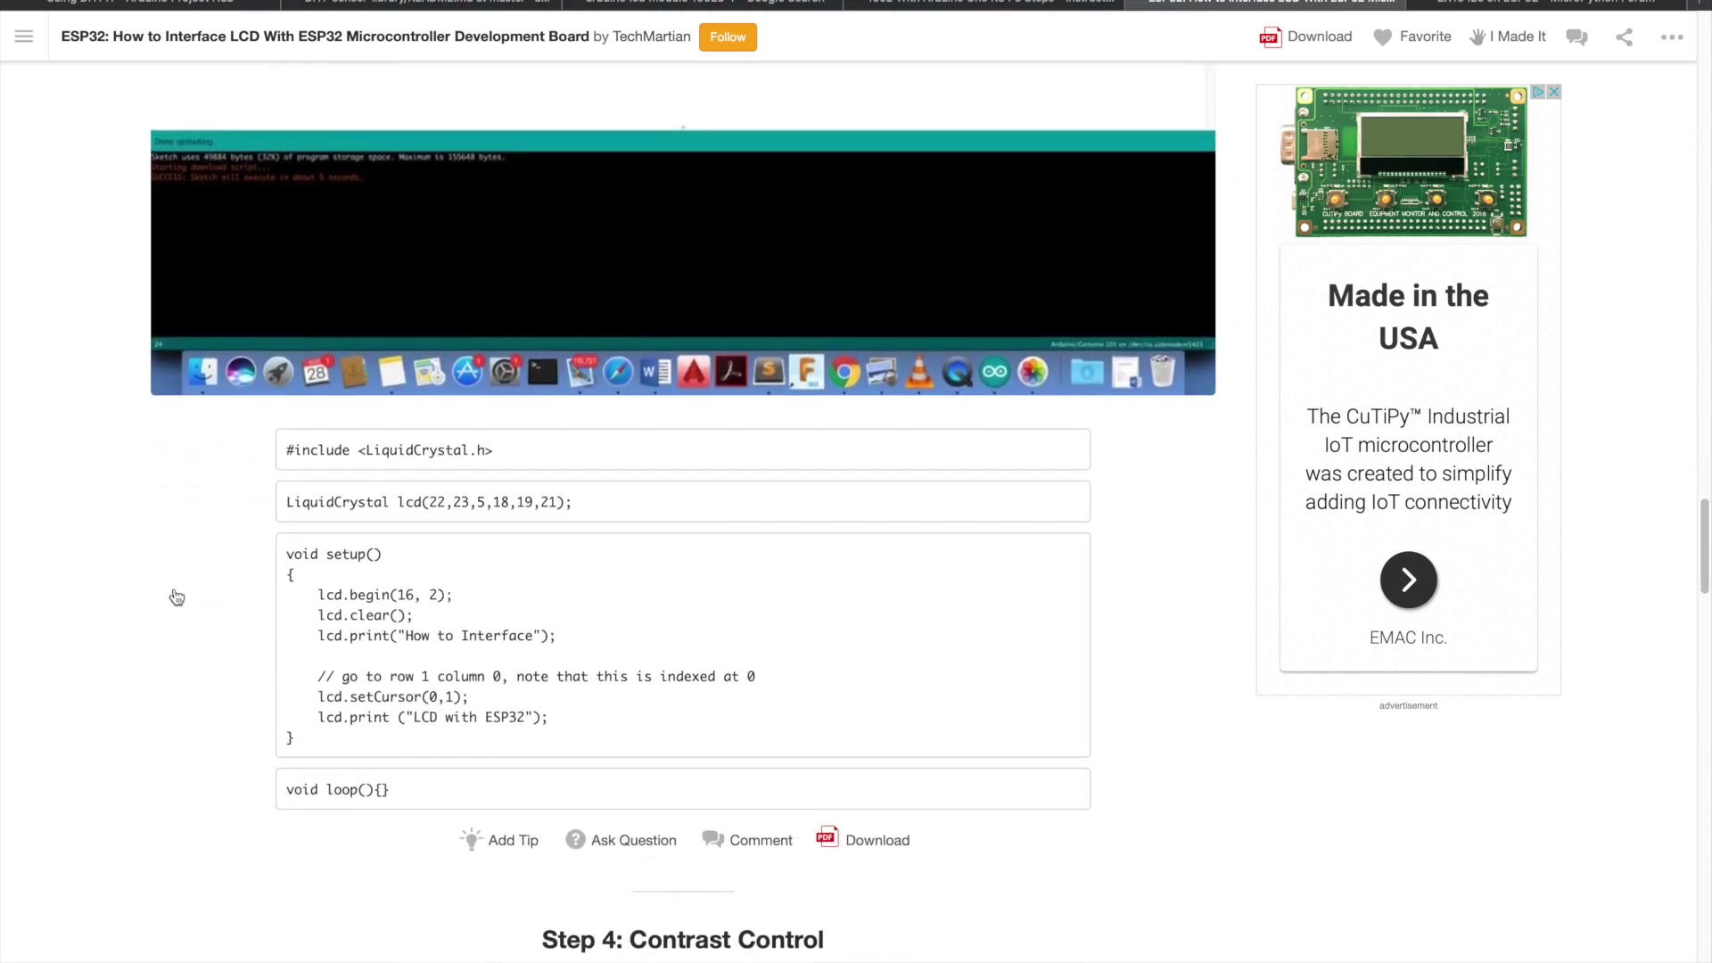
pyautogui.scroll(-2, 177, 597)
pyautogui.scroll(-1, 201, 536)
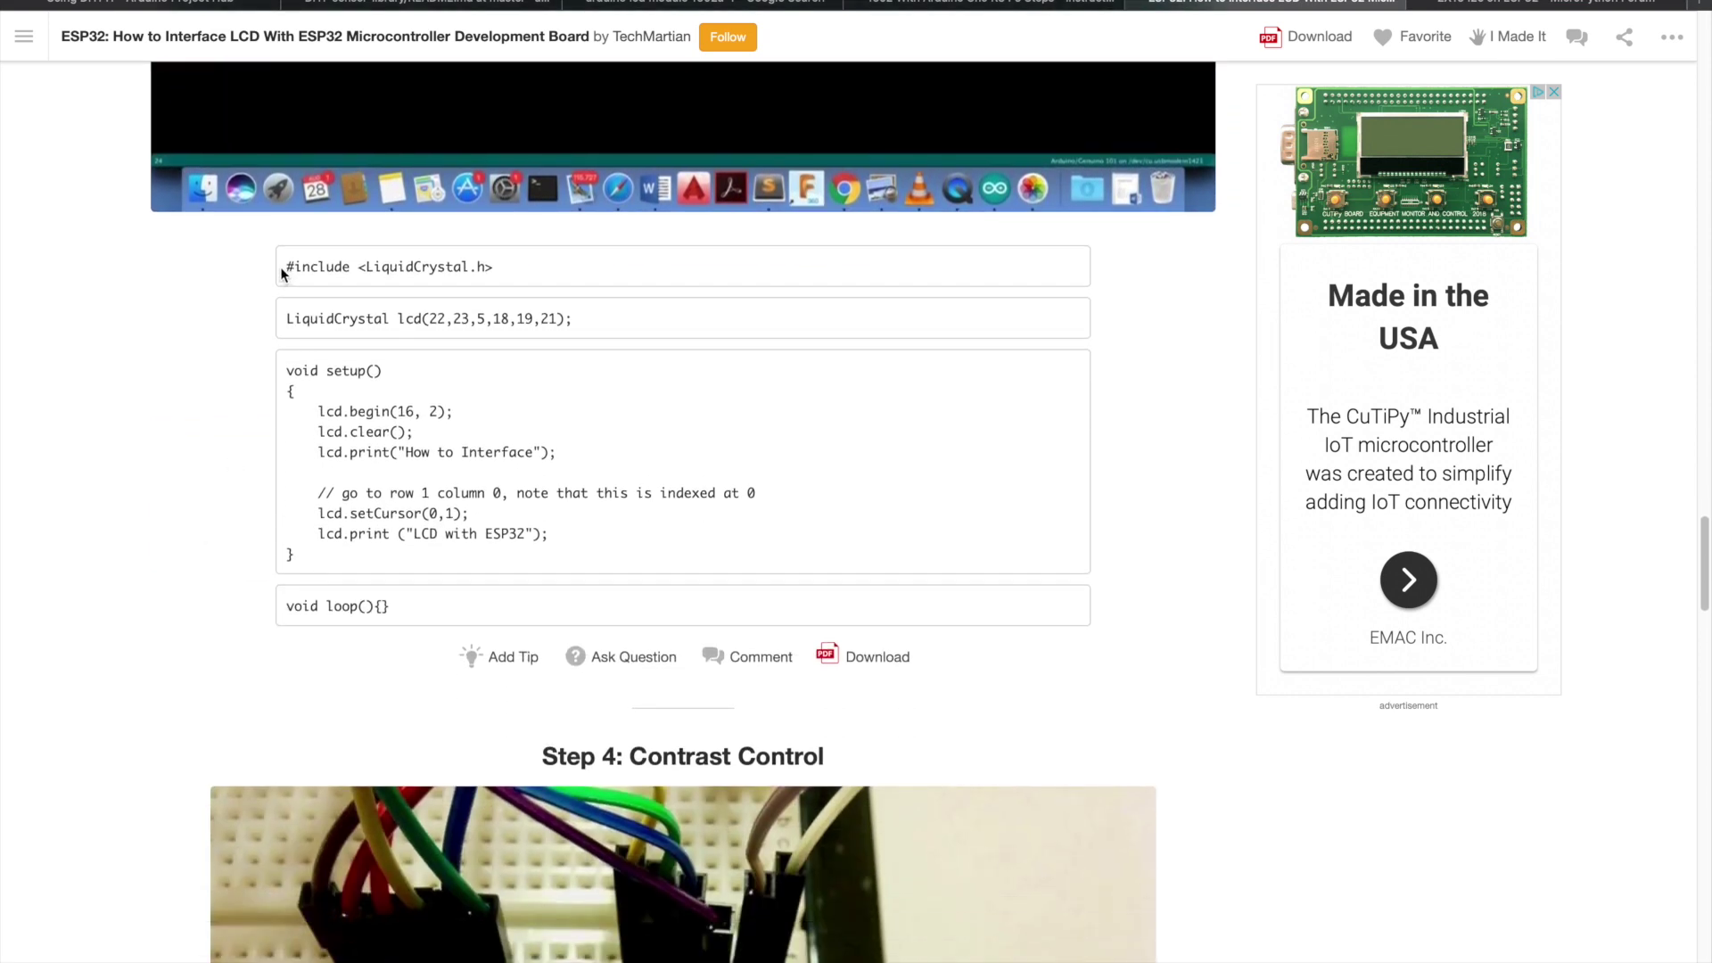
# - Select the tutorial's whole LiquidCrystal code, include line through empty loop
pyautogui.moveTo(283, 266); pyautogui.dragTo(399, 608)
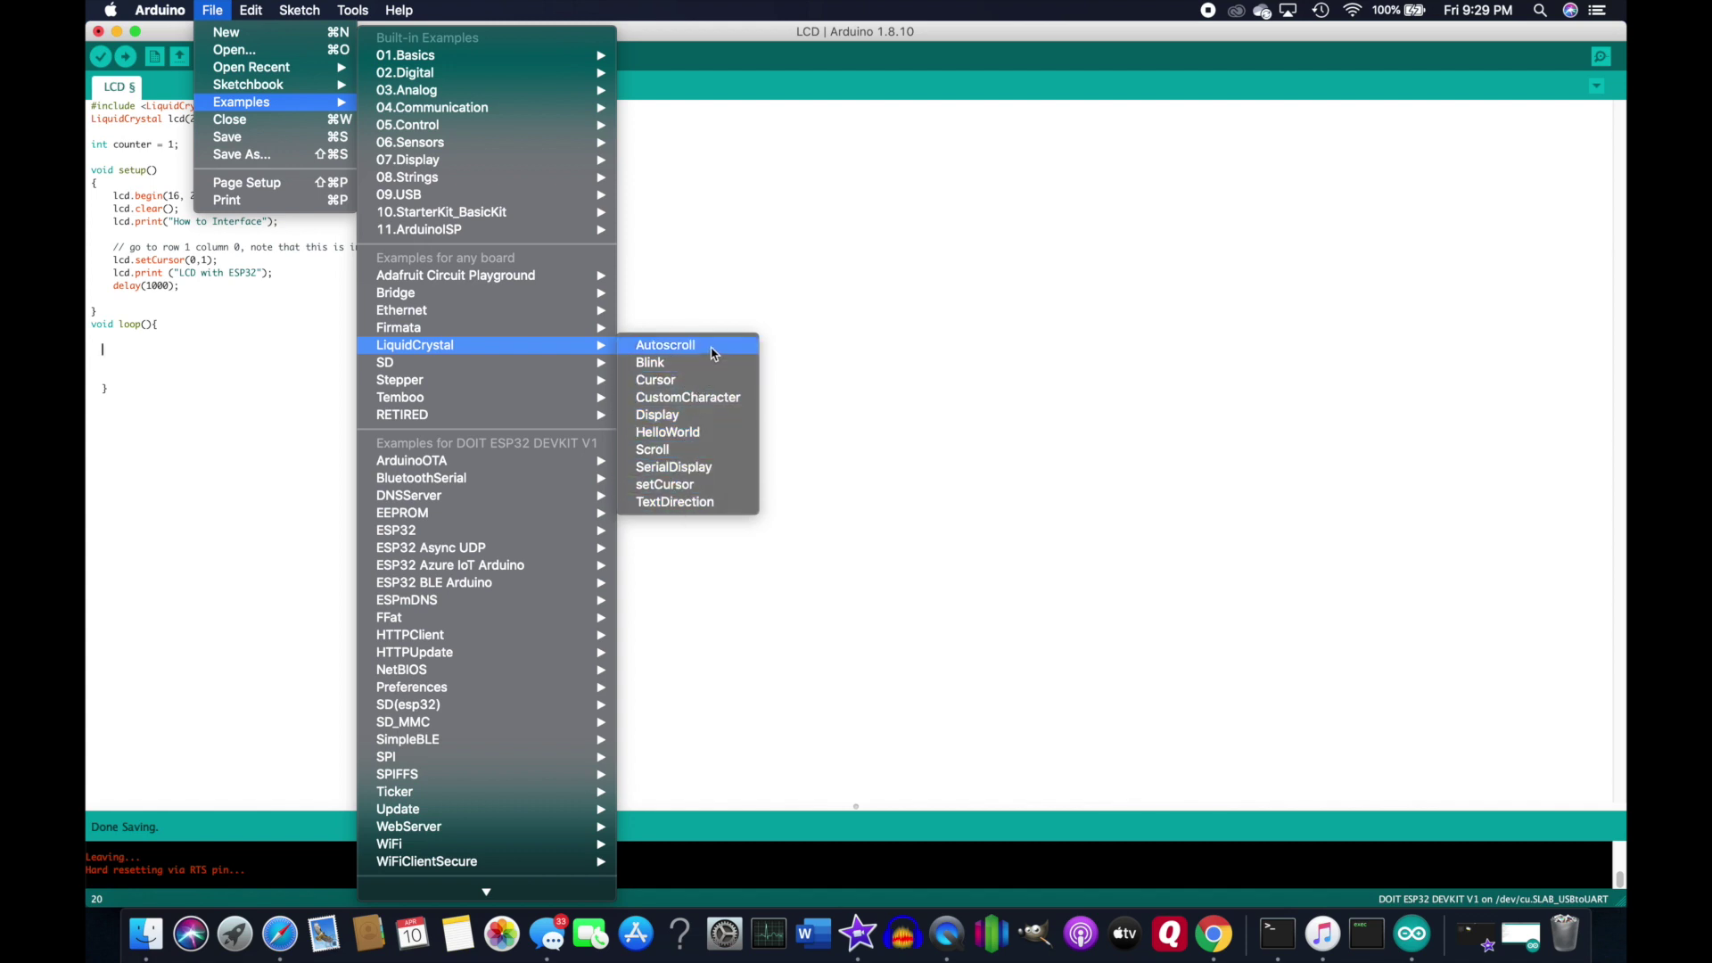
# - Dismiss the LiquidCrystal examples menu and return to the LCD sketch
pyautogui.click(821, 388)
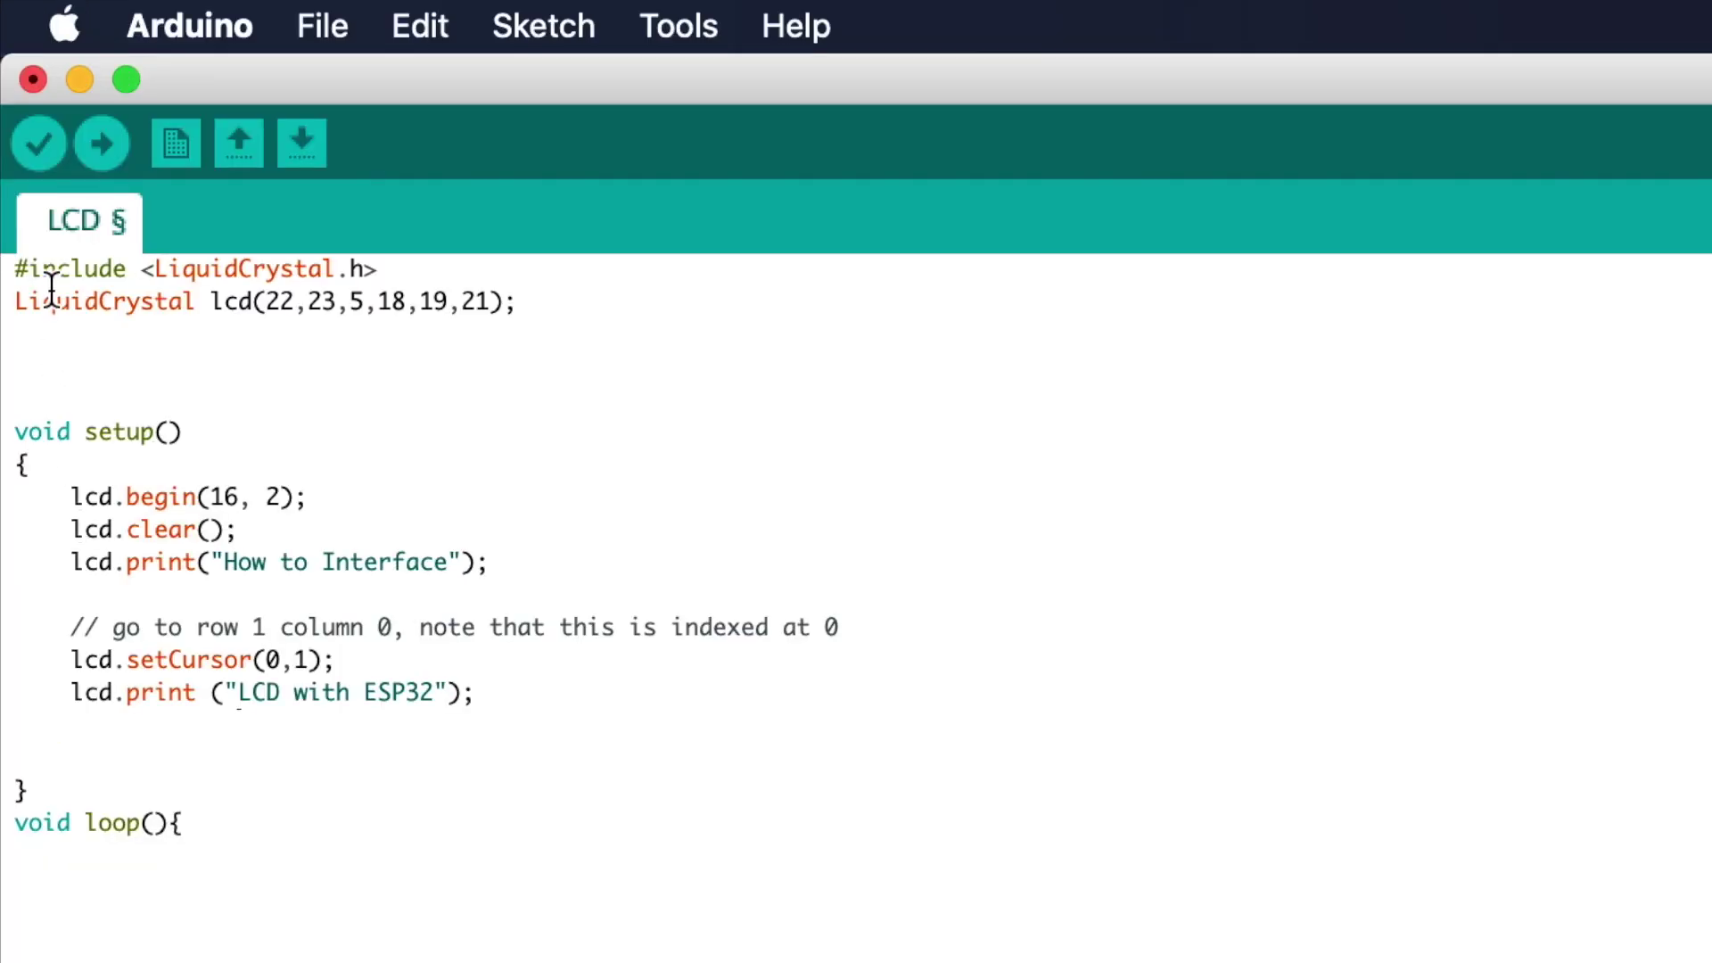